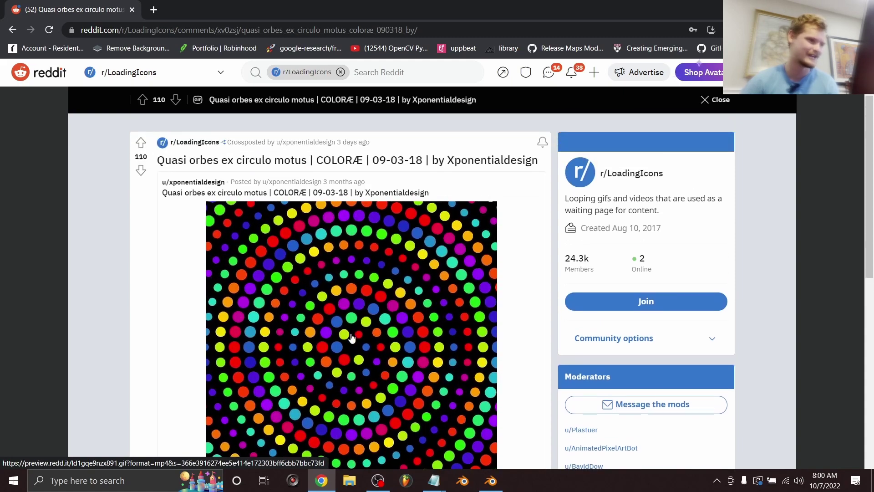
Step: Switch from the reference dot animation to Blender and start a new file without saving the open one
scroll(351, 337, down, 1)
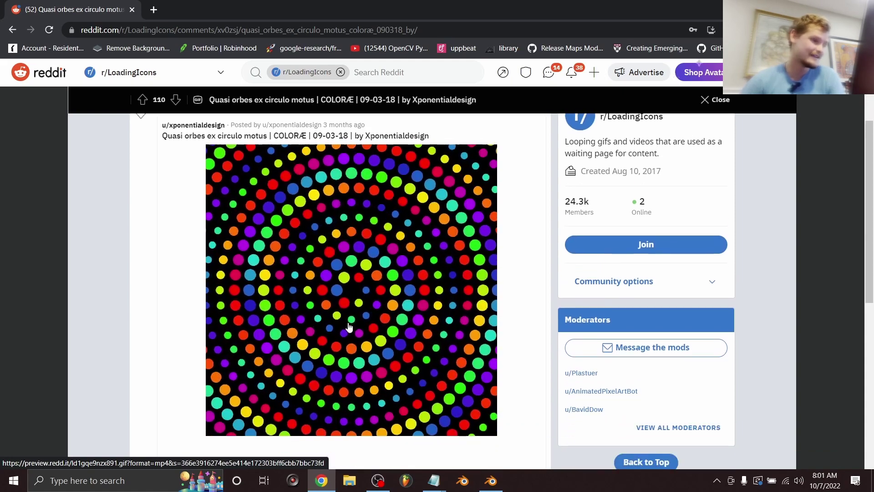
click(481, 481)
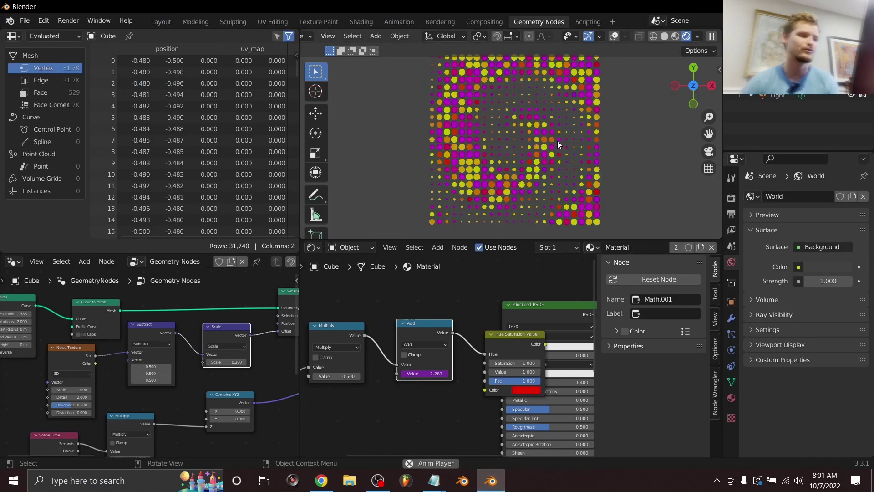
scroll(116, 398, down, 6)
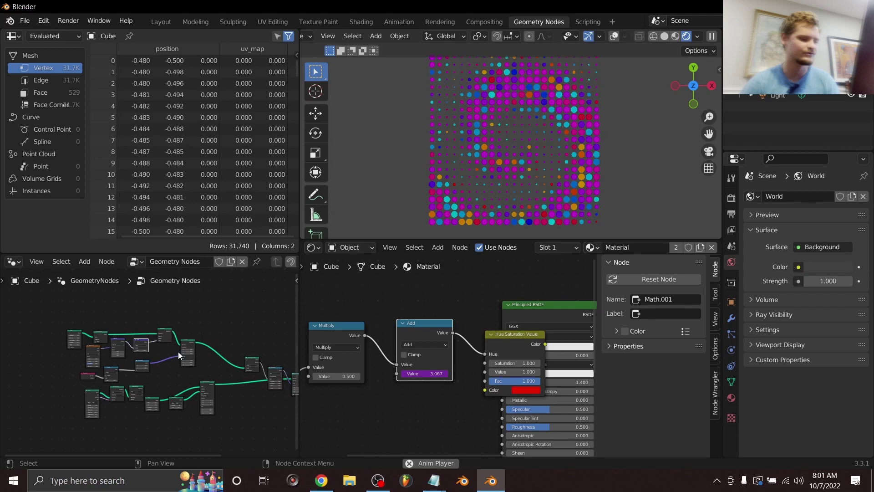
key(ctrl+n)
click(424, 105)
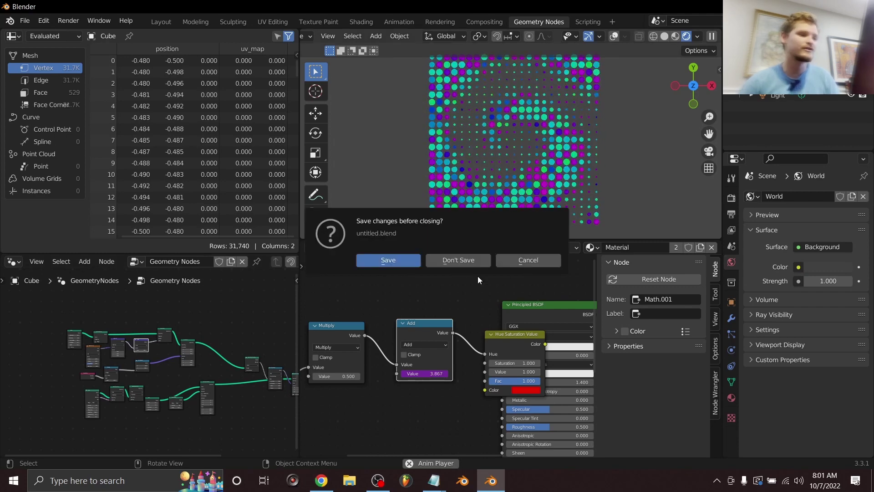
click(474, 260)
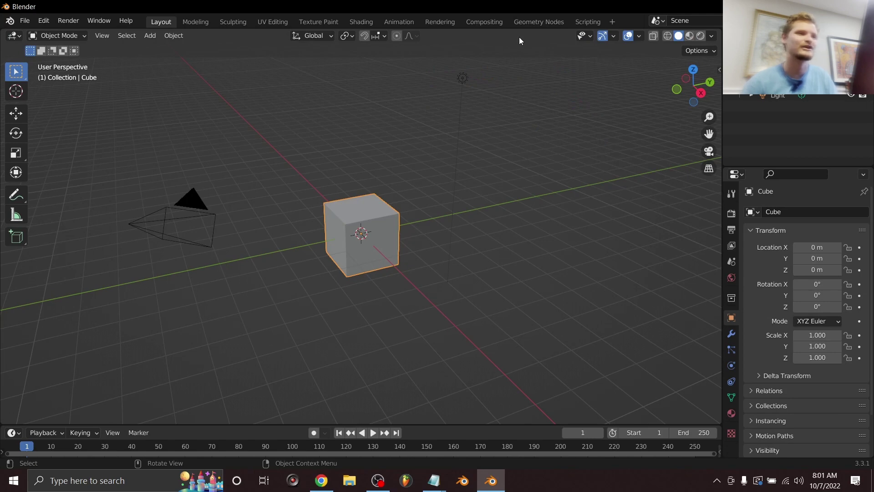
Step: Make the window full screen and create a new geometry node tree for the cube in the Geometry Nodes workspace
key(q)
click(483, 126)
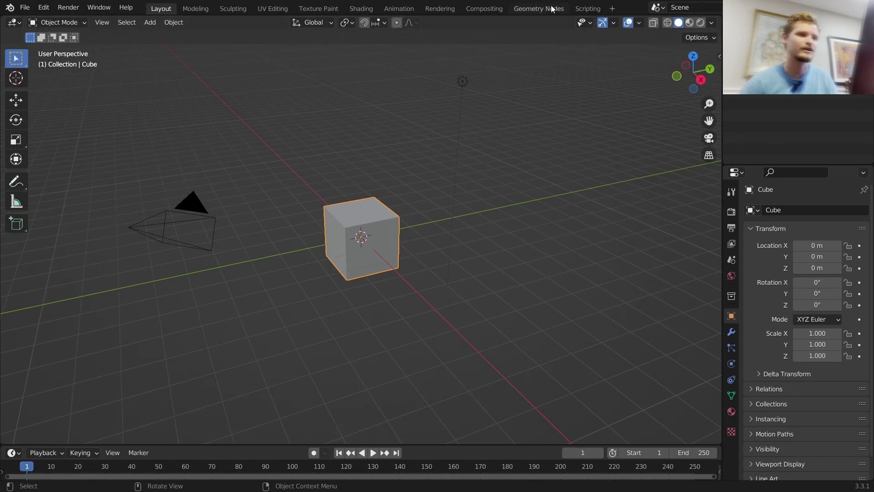
click(552, 10)
click(376, 268)
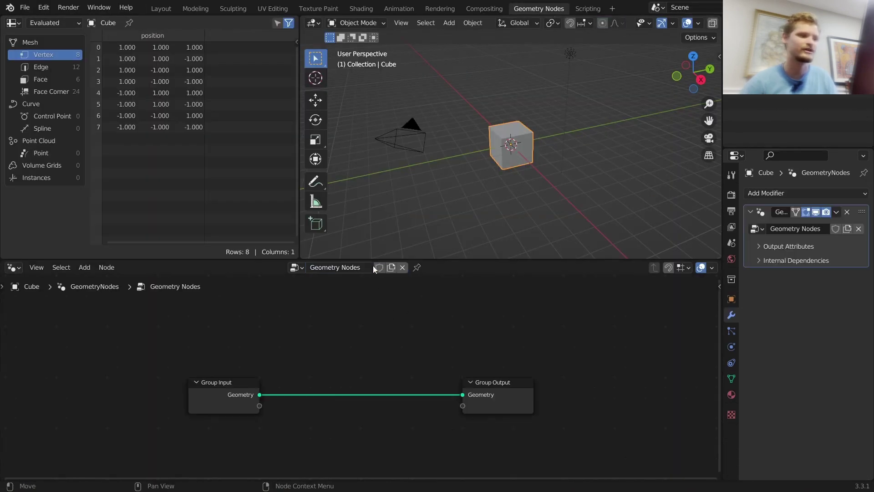
Step: Delete the Group Input node and add a Grid node whose mesh feeds the Group Output
drag(298, 449, 154, 329)
key(x)
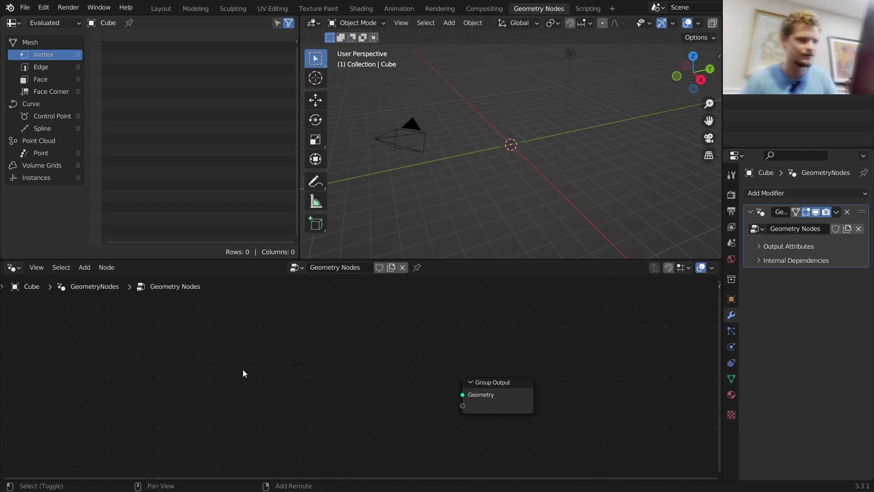
key(shift+a)
click(206, 247)
text(gr)
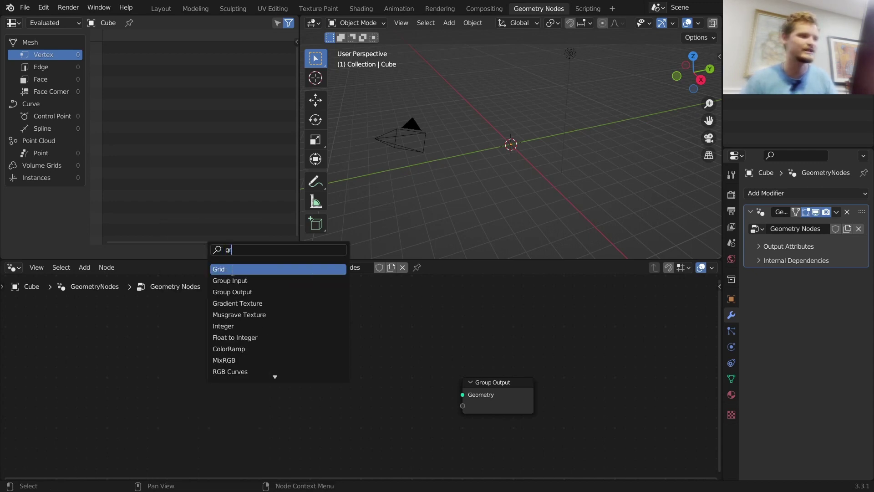
key(Return)
click(219, 418)
alt+right_drag(219, 421, 523, 363)
middle_drag(288, 410, 364, 337)
drag(298, 336, 271, 336)
Step: Show the grid from the top view in wireframe shading
click(695, 58)
click(690, 62)
scroll(450, 150, up, 5)
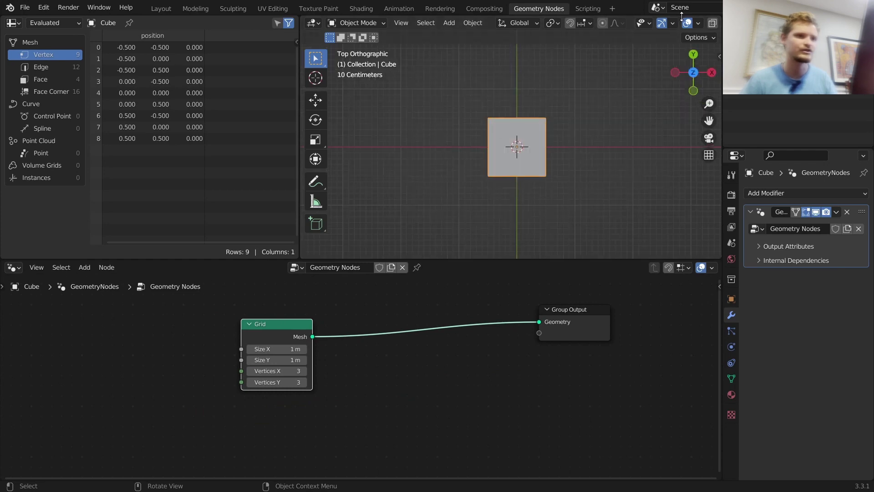
scroll(653, 22, down, 3)
click(668, 24)
scroll(591, 144, up, 4)
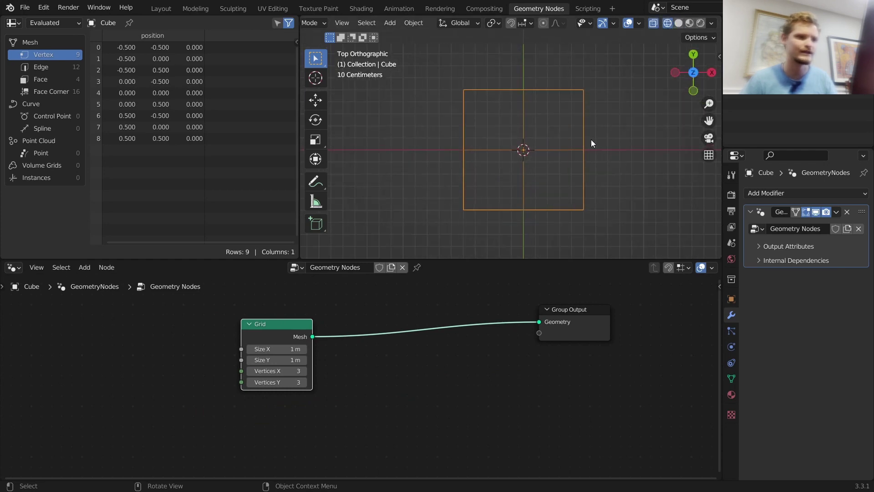
Step: Set the Grid node's Vertices X and Vertices Y to 15 and move the node away from the Group Output
drag(275, 382, 276, 371)
text(15)
key(Return)
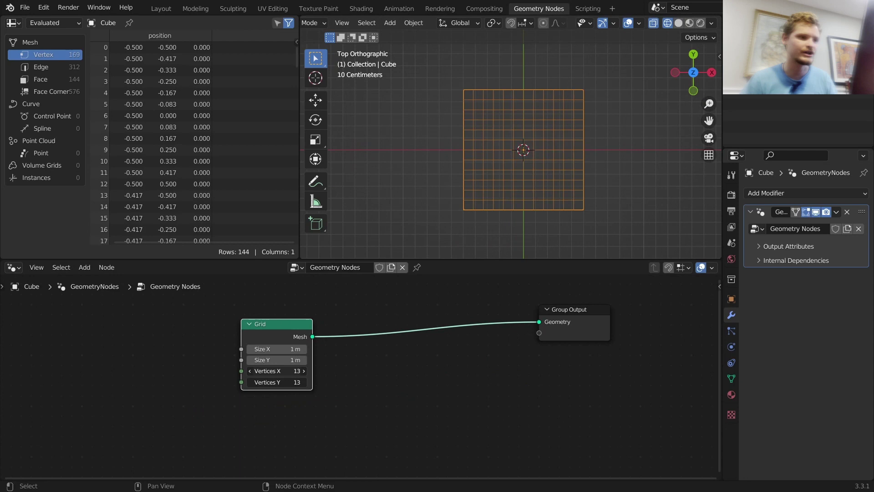
drag(266, 336, 222, 330)
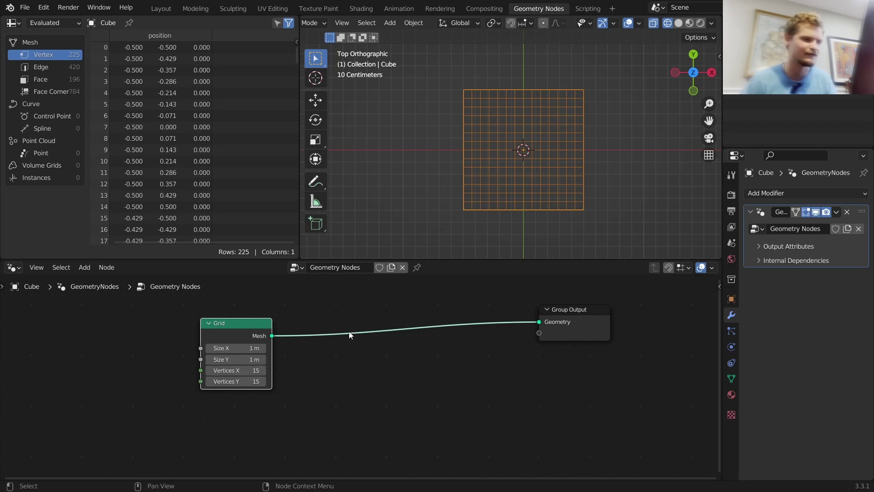
Step: Insert an Instance on Points node between the Grid and the Group Output
key(shift+a)
click(323, 251)
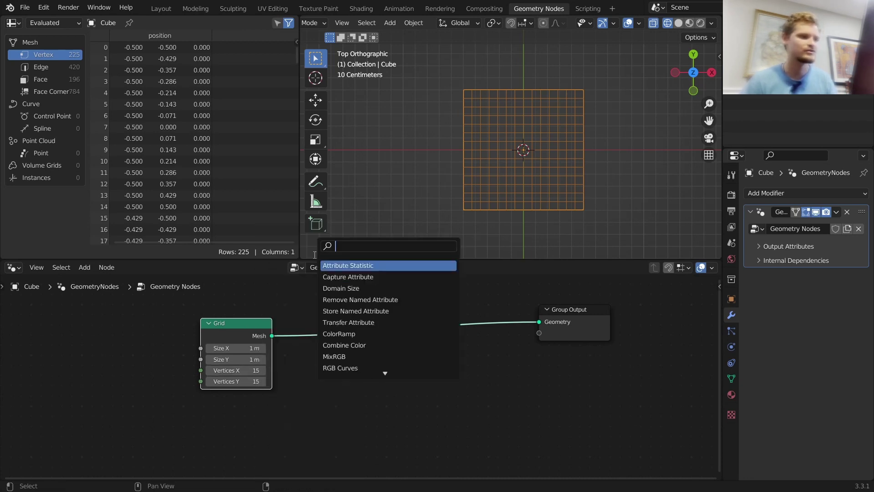
text(instance on p)
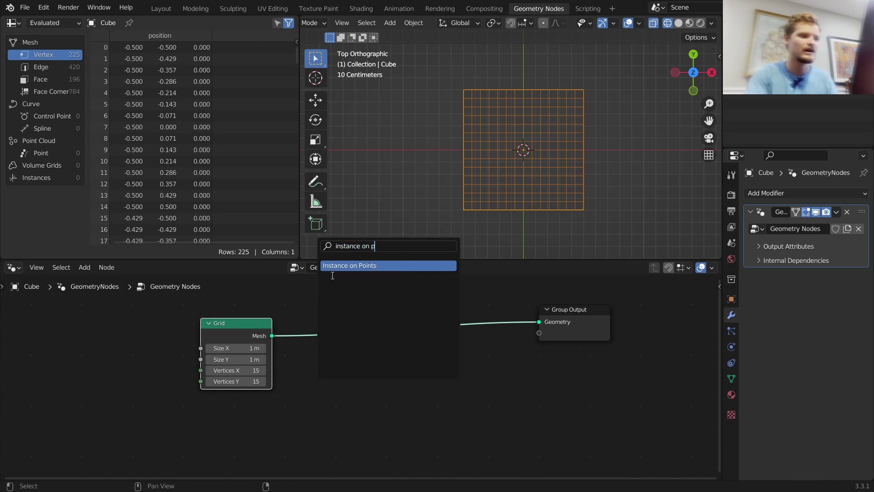
key(Return)
click(416, 311)
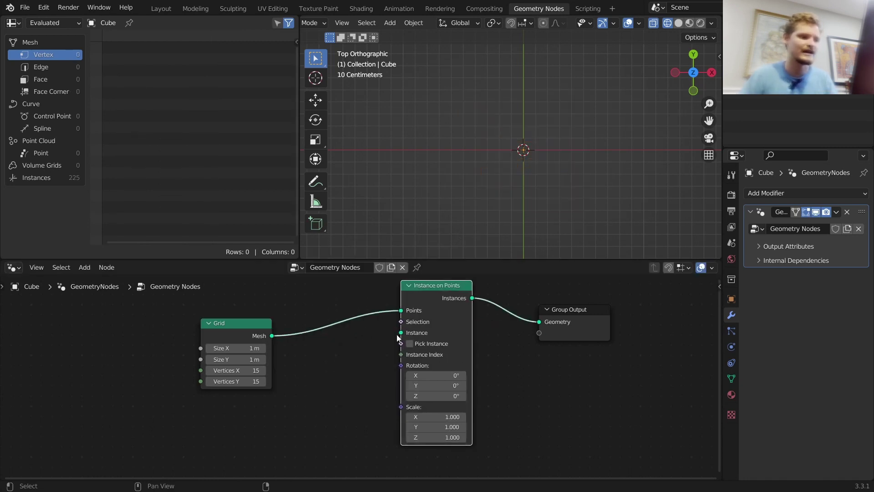
Step: Add a Mesh Circle node as the Instance input of the Instance on Points node
key(shift+a)
click(342, 349)
text(mesh)
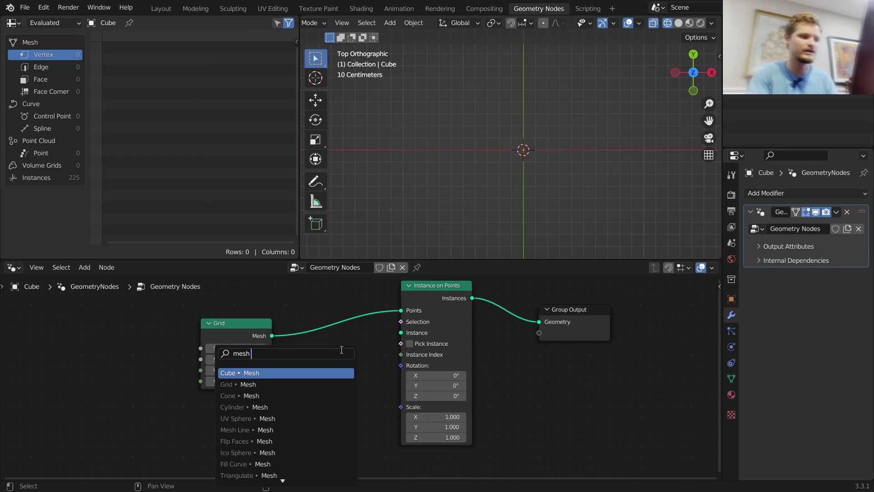
text( c)
key(Return)
click(342, 352)
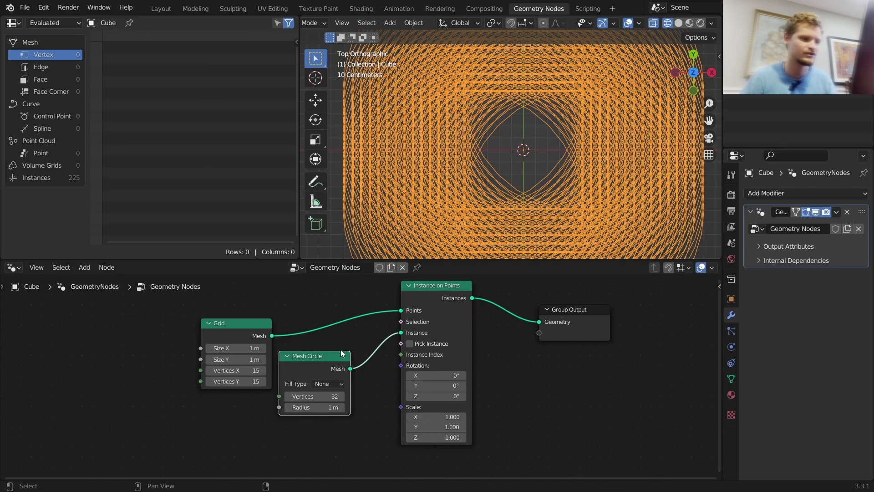
Step: Reduce the Mesh Circle's radius to 0.025 m
drag(334, 408, 296, 408)
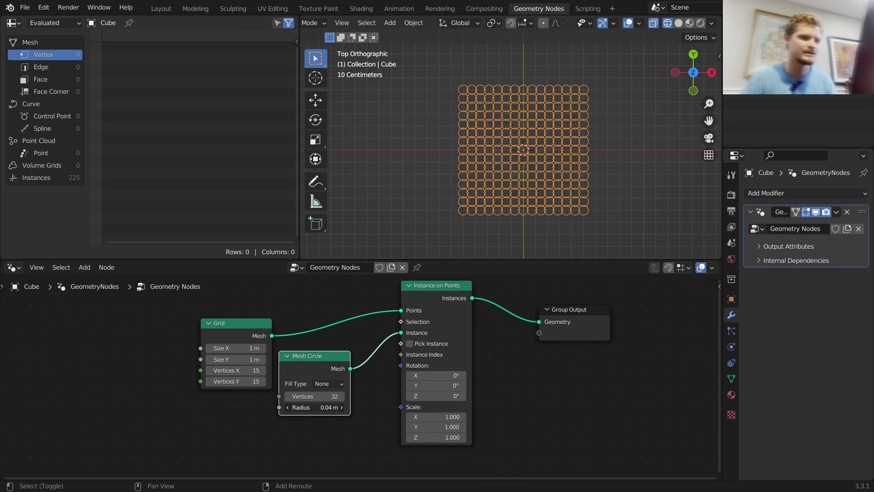
drag(296, 408, 292, 407)
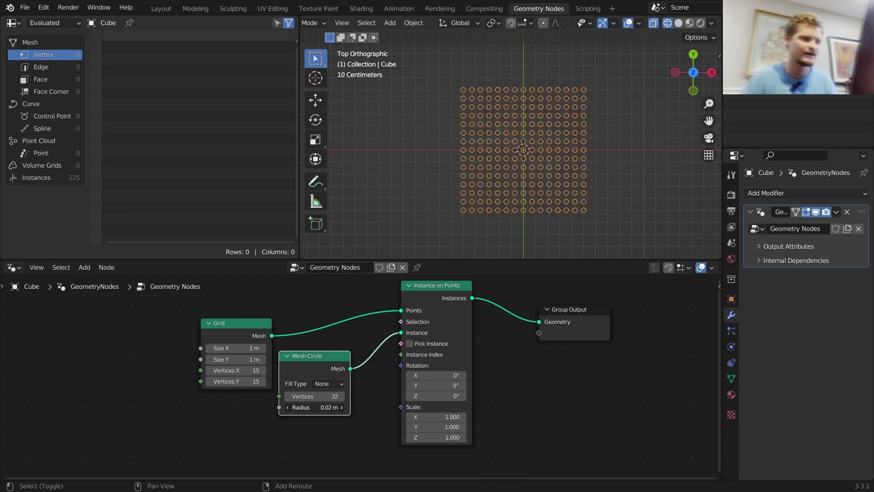
click(333, 409)
key(Left)
key(Left)
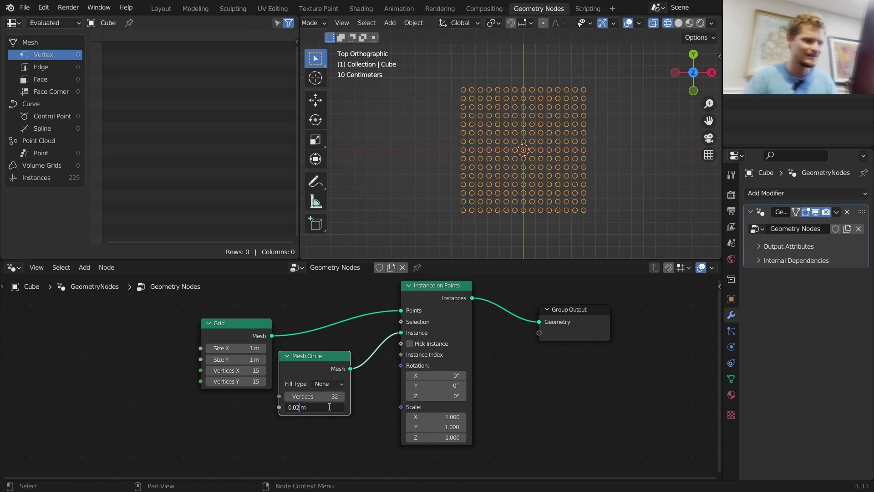
key(Return)
Step: Set the Mesh Circle's fill type to N-Gon and display the viewport in solid shading
click(332, 383)
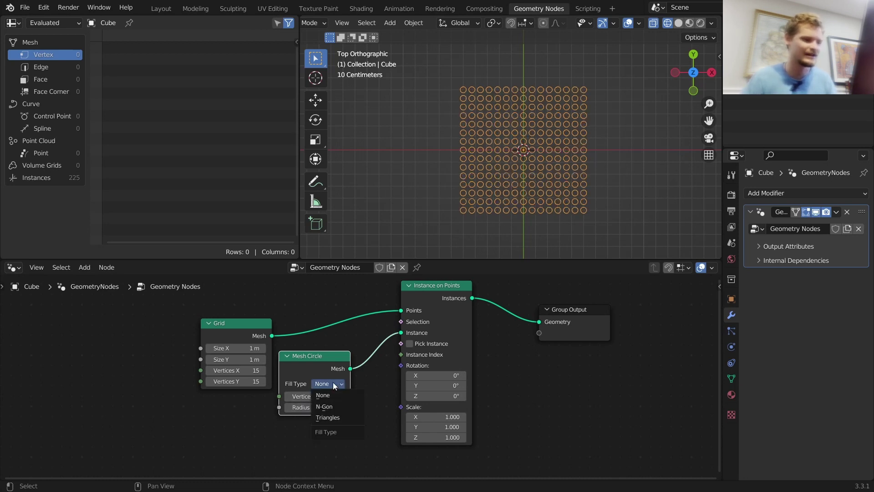
click(335, 405)
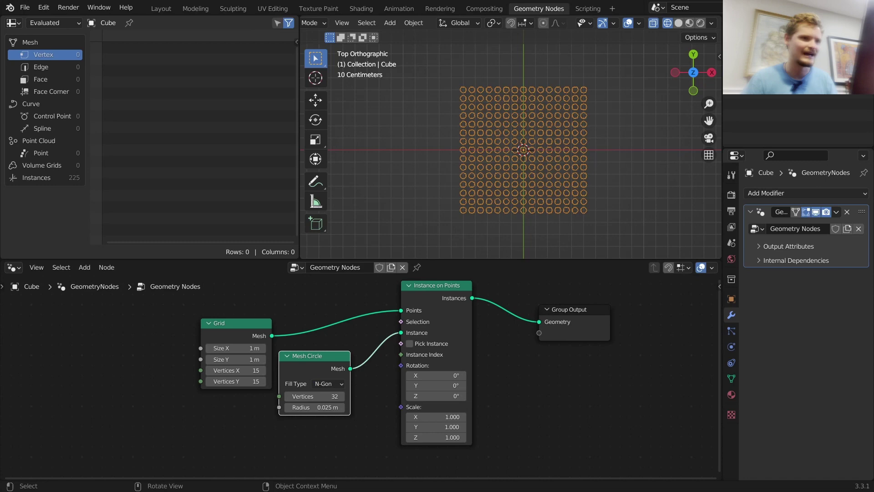
click(678, 23)
scroll(578, 168, up, 3)
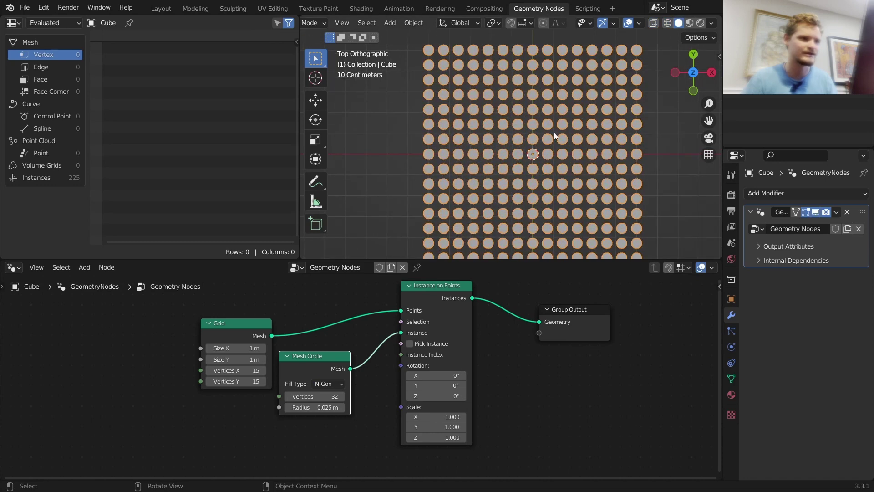
Step: Compare the circles with fill type None, then restore the N-Gon fill
click(332, 384)
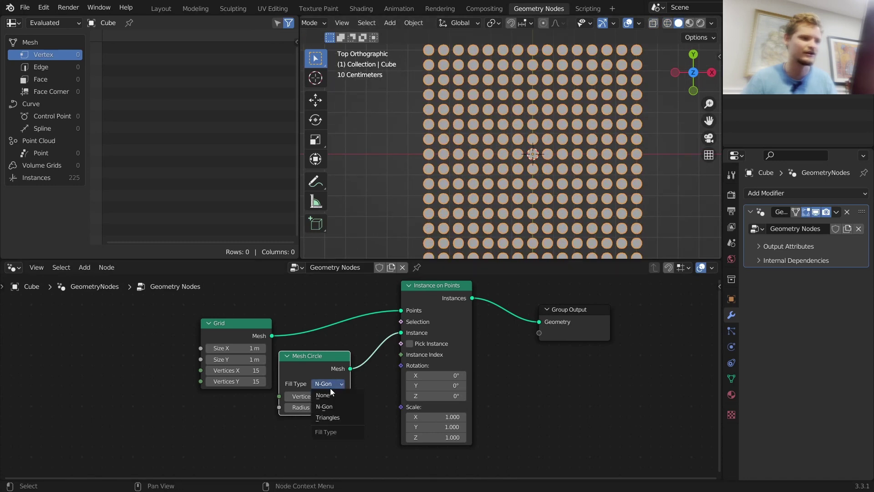
click(330, 392)
click(328, 383)
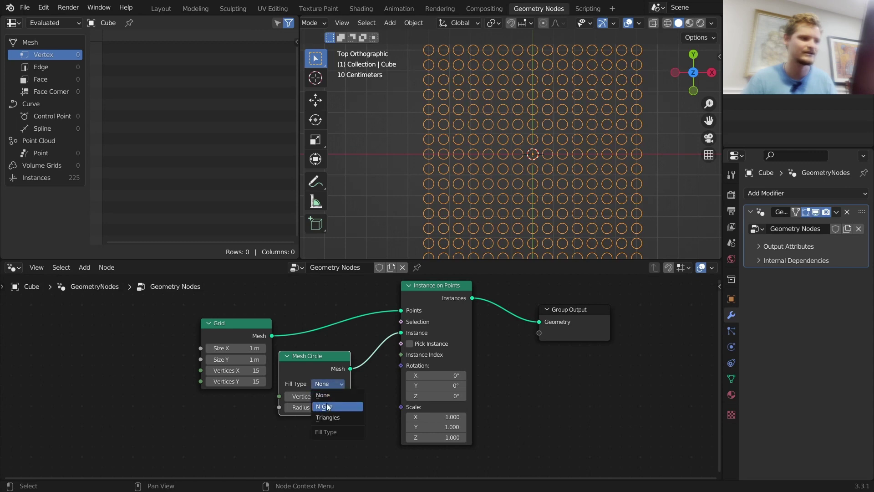
click(329, 402)
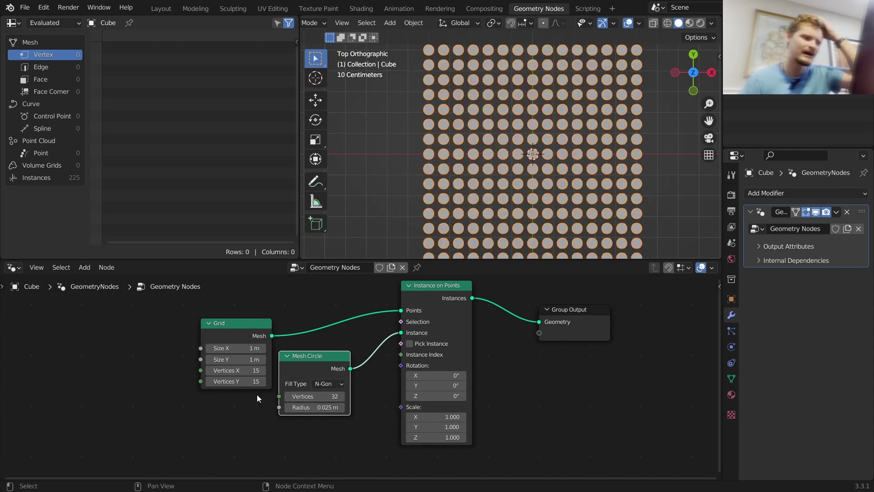
Step: Set the Grid's Vertices X and Y to 20 and the Mesh Circle's radius to 0.02 m
drag(257, 383, 258, 371)
text(20)
key(Return)
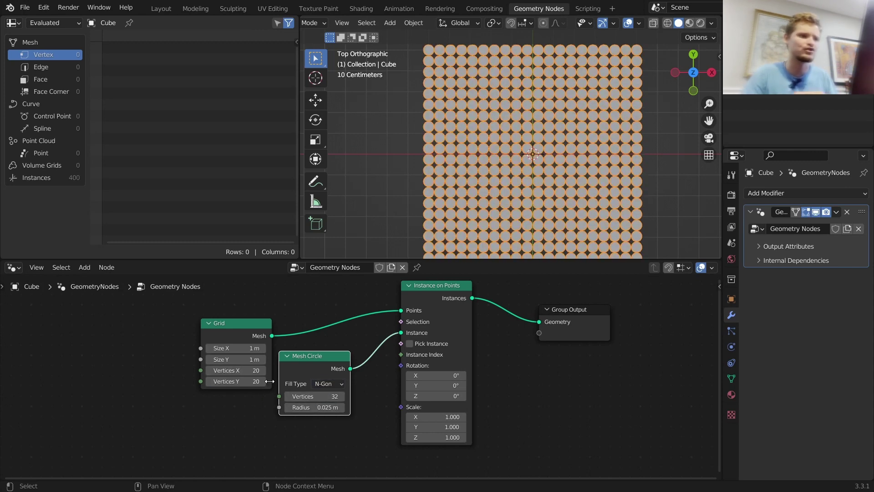
click(310, 408)
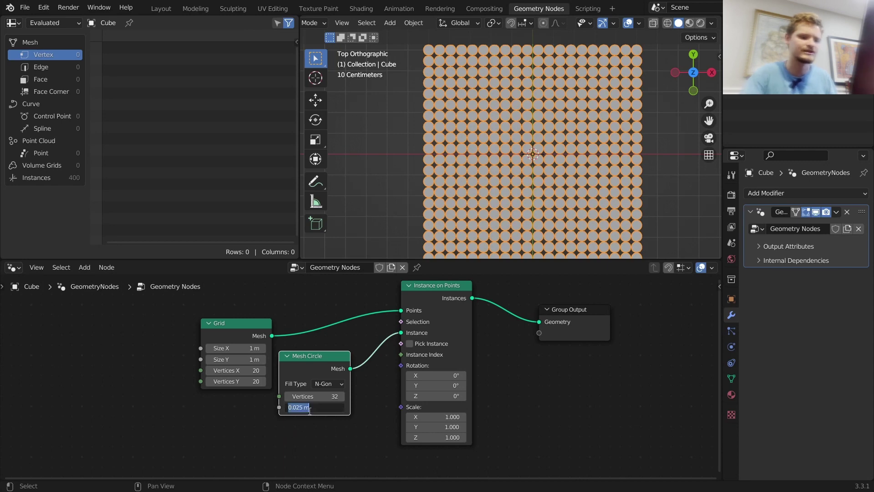
text(.02)
key(Return)
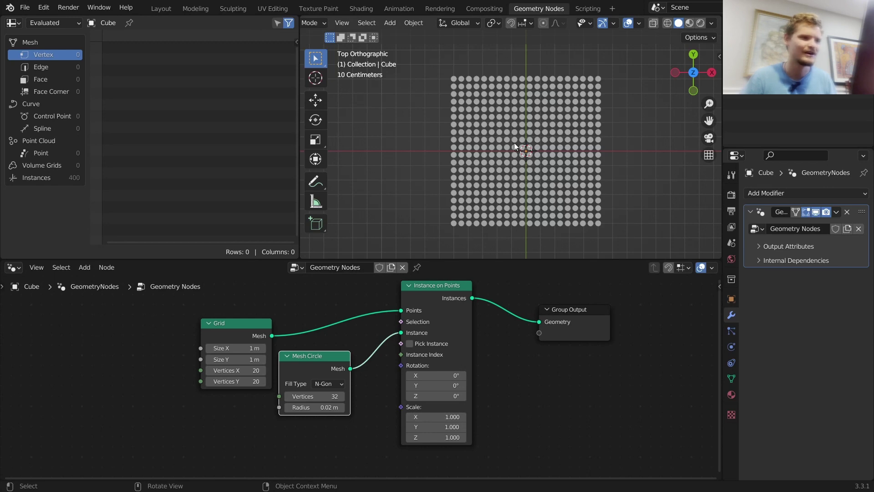
Step: Sketch a freehand spiral annotation outward from the centre of the dot grid
drag(531, 248, 500, 80)
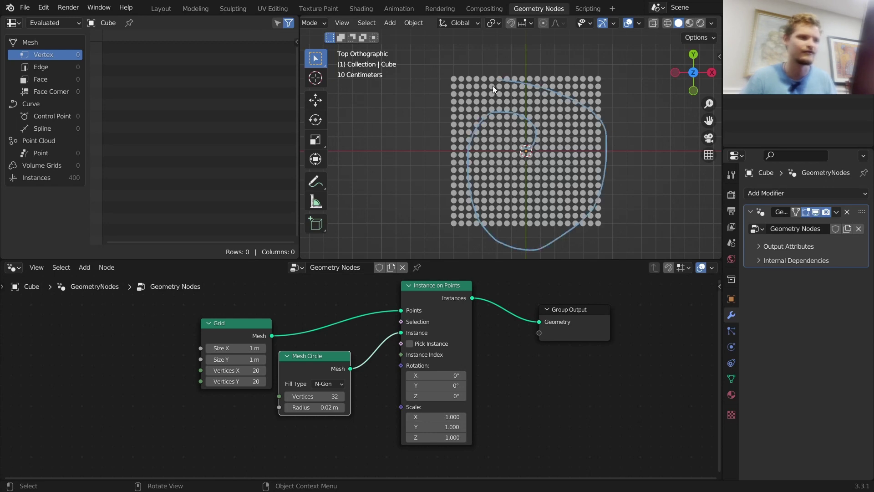
Step: Add a Curve Spiral node above the Grid and combine it with the instances through a Join Geometry node into the Group Output
middle_drag(272, 336, 395, 400)
key(shift+a)
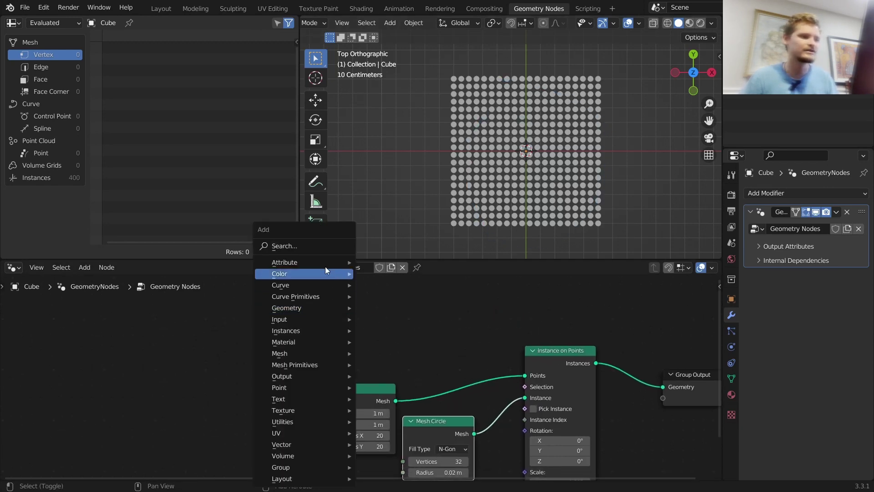
click(322, 245)
text(spiral)
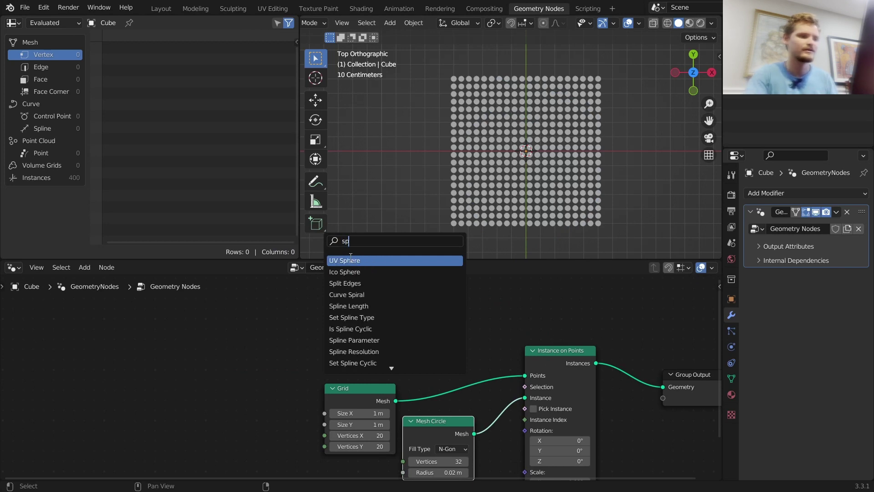
key(Return)
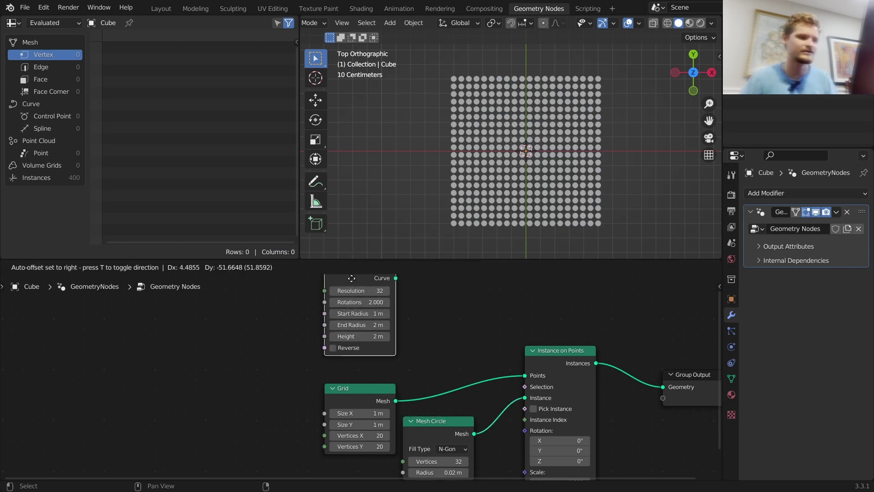
click(354, 294)
ctrl+shift+right_drag(359, 292, 601, 379)
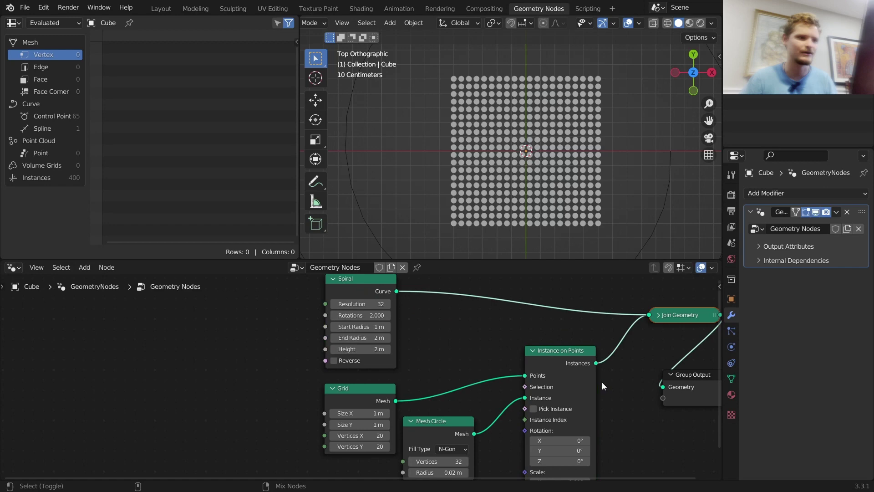
Step: Set the Spiral node's Start Radius to 0 m and End Radius to 1 m
double_click(370, 328)
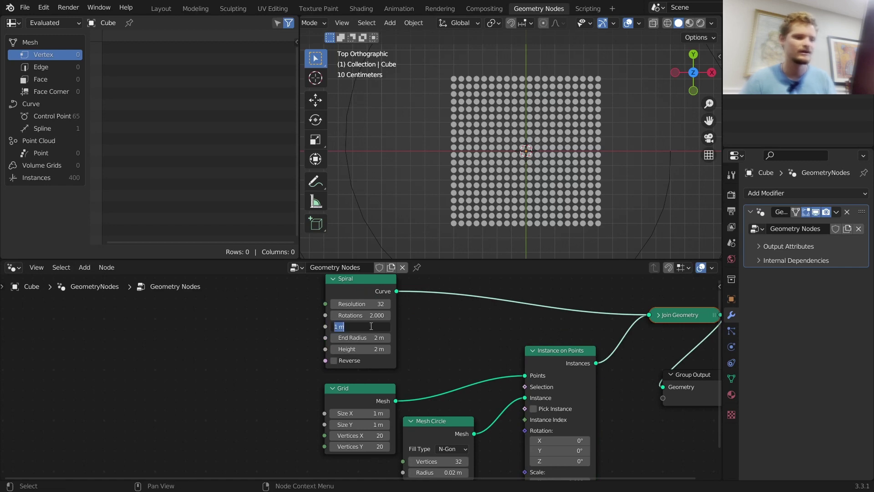
text(0)
key(Return)
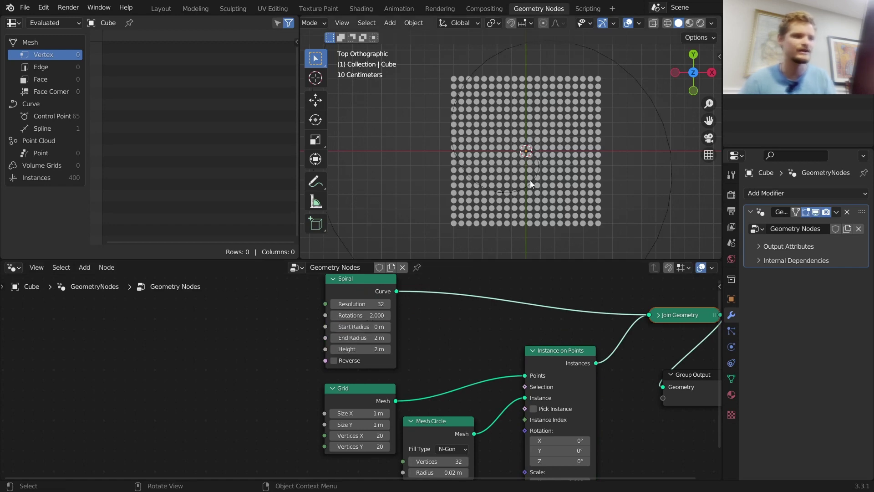
double_click(359, 337)
text(1)
key(Return)
scroll(531, 165, down, 1)
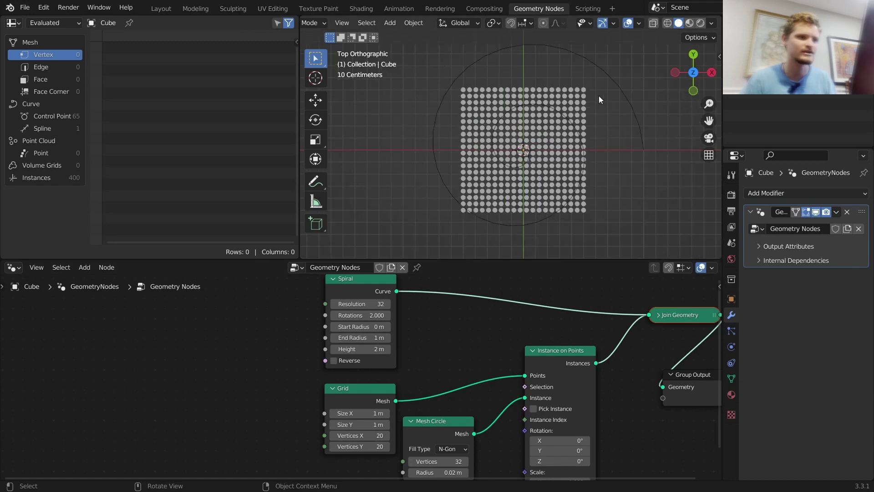
Step: Select the dot grid object to highlight its curve and set the Spiral's Resolution to 60
click(606, 75)
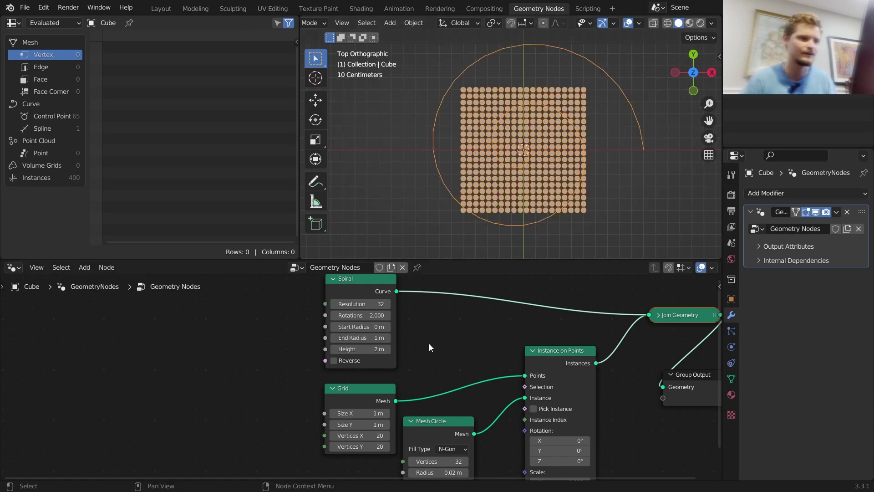
double_click(387, 305)
text(60)
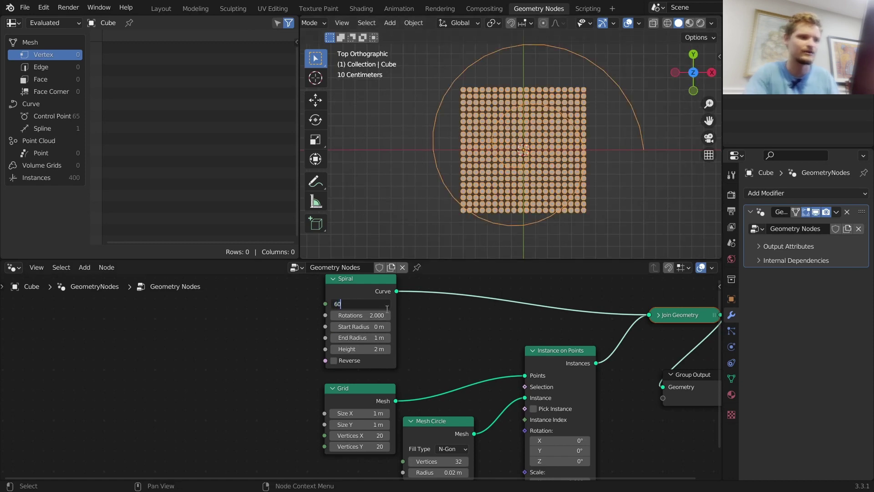
key(Return)
Step: Insert a Transform node between the Spiral and Join Geometry, then move both nodes up clear of the Grid
key(shift+a)
text(t)
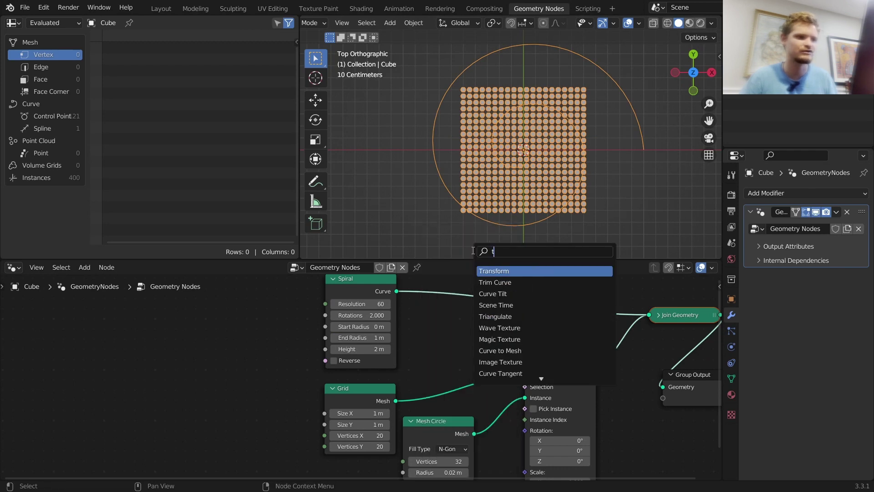
text(r)
key(Return)
click(441, 261)
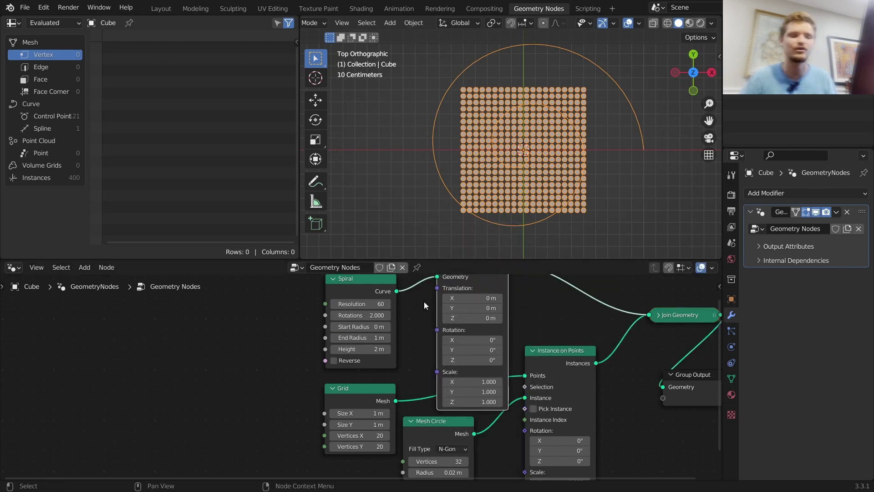
middle_drag(424, 301, 473, 355)
drag(331, 374, 542, 281)
key(g)
click(503, 260)
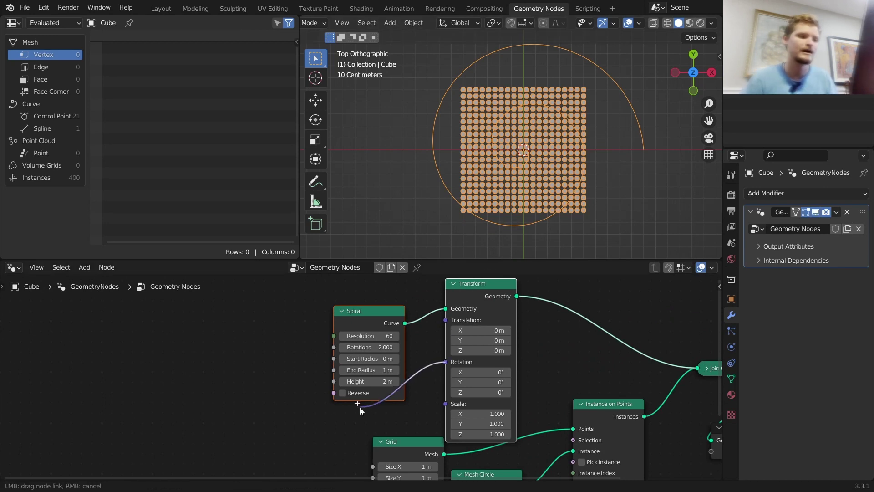
Step: Add a Combine XYZ node and feed its Vector into the Transform node's Rotation
key(shift+a)
text(combine)
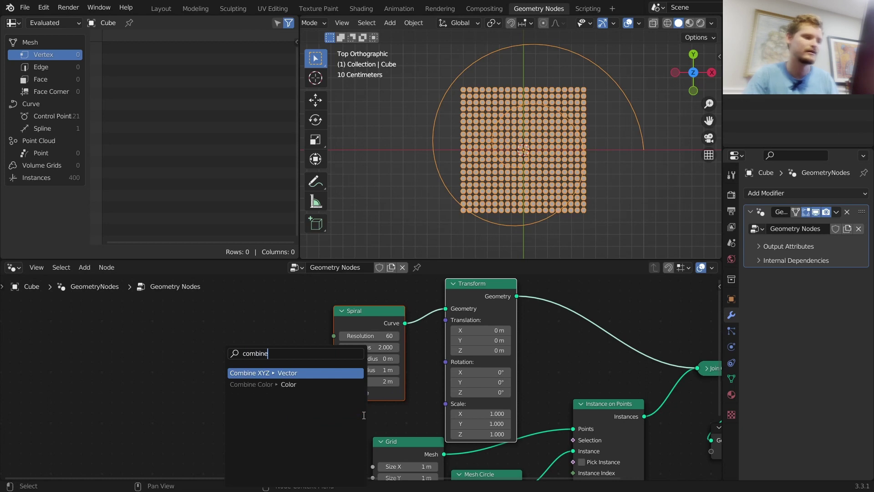
key(Return)
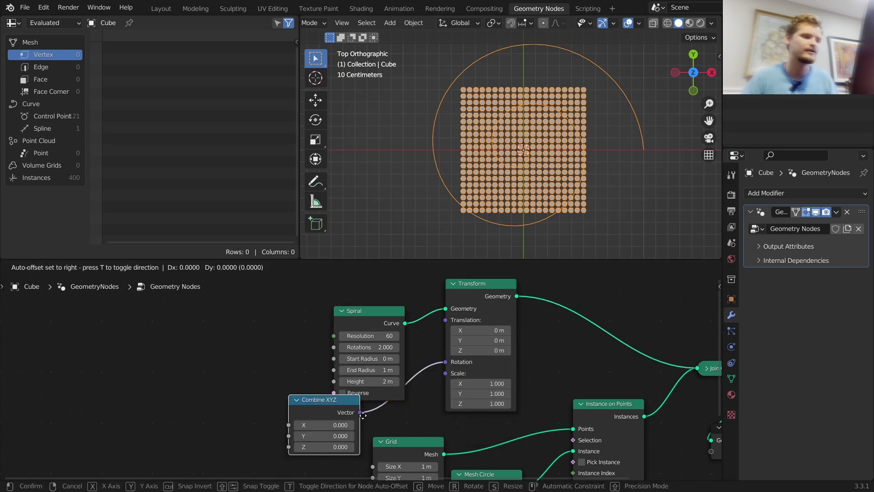
click(363, 415)
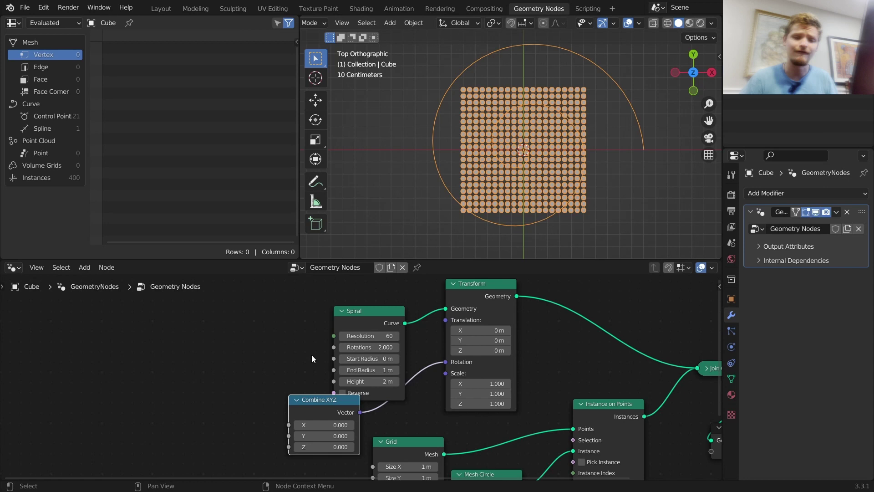
middle_drag(292, 449, 335, 430)
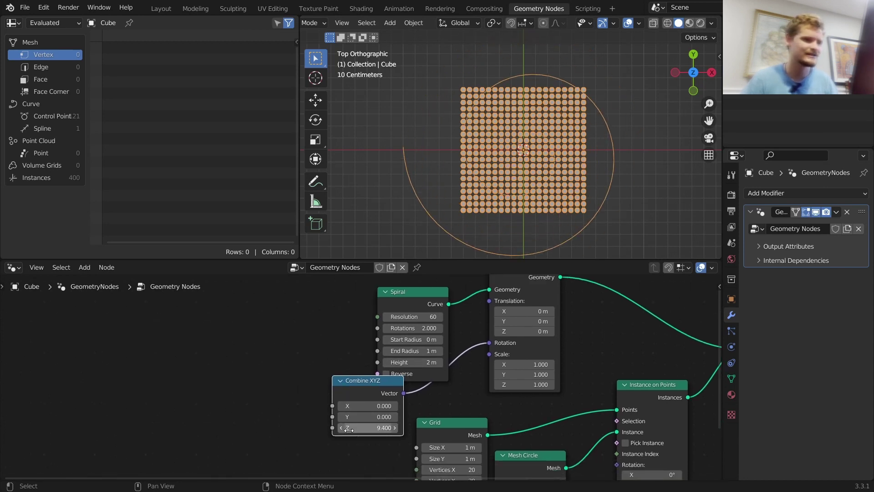
Step: Drive the Combine XYZ node's Z from the Seconds of a new Scene Time node and play the animation
drag(333, 429, 245, 425)
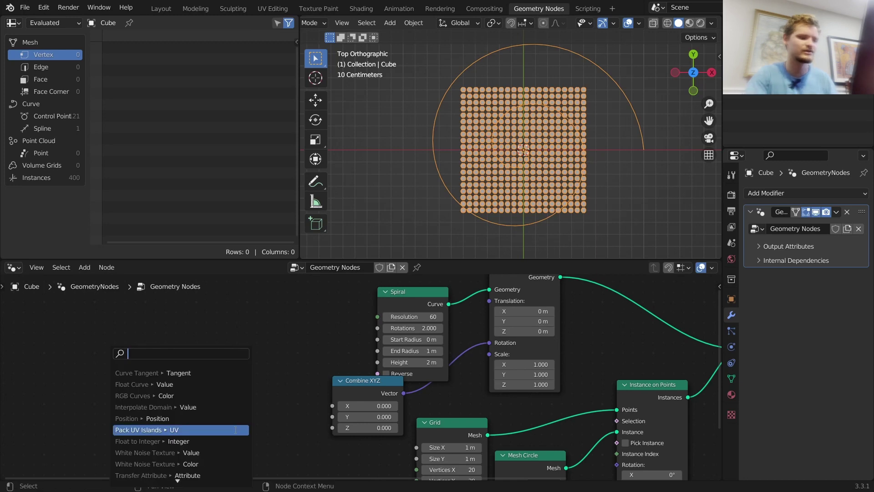
text(tim)
key(Return)
click(171, 416)
key(space)
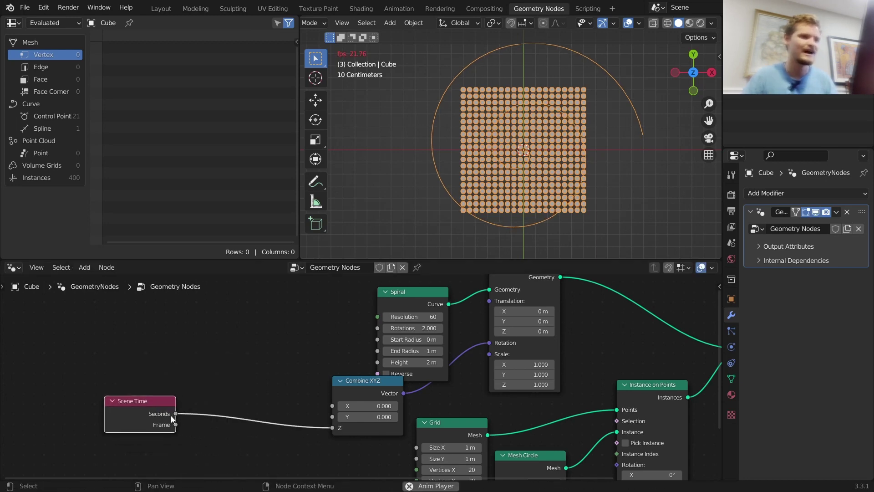
Step: Insert a Math node set to Multiply by 2 between Scene Time and Combine XYZ, then stop the playback
key(shift+a)
click(280, 244)
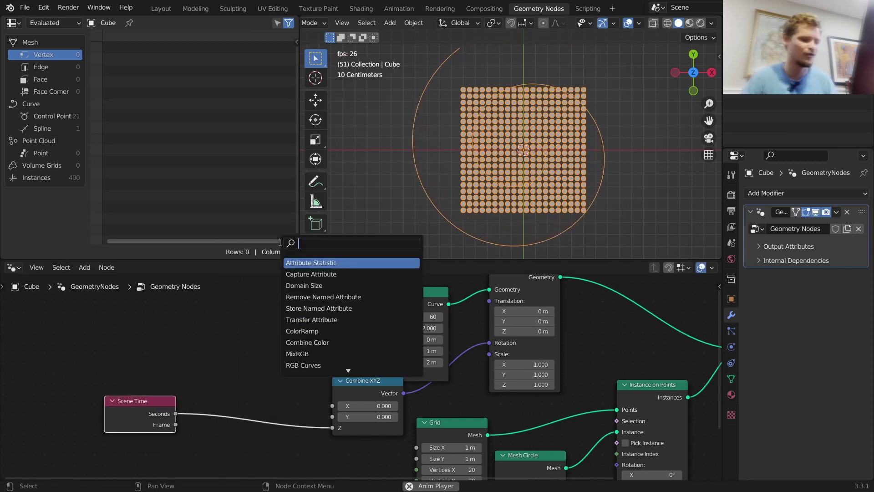
text(math)
key(Return)
click(209, 379)
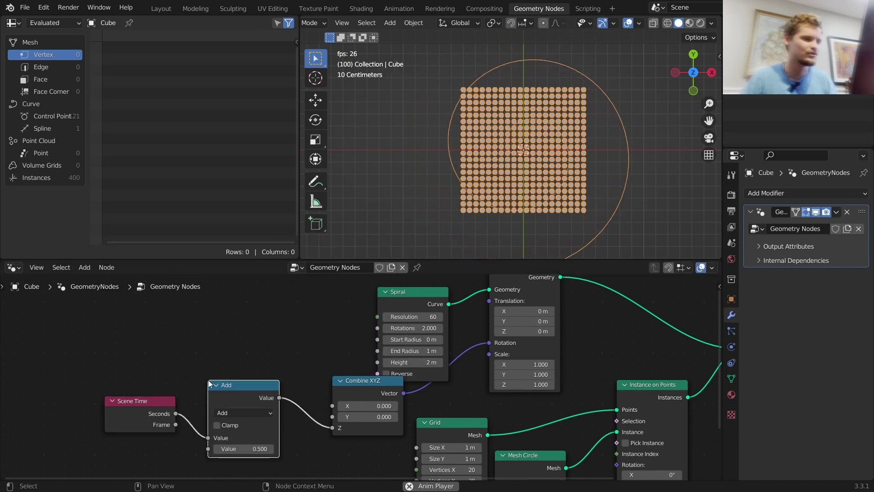
click(248, 412)
click(239, 309)
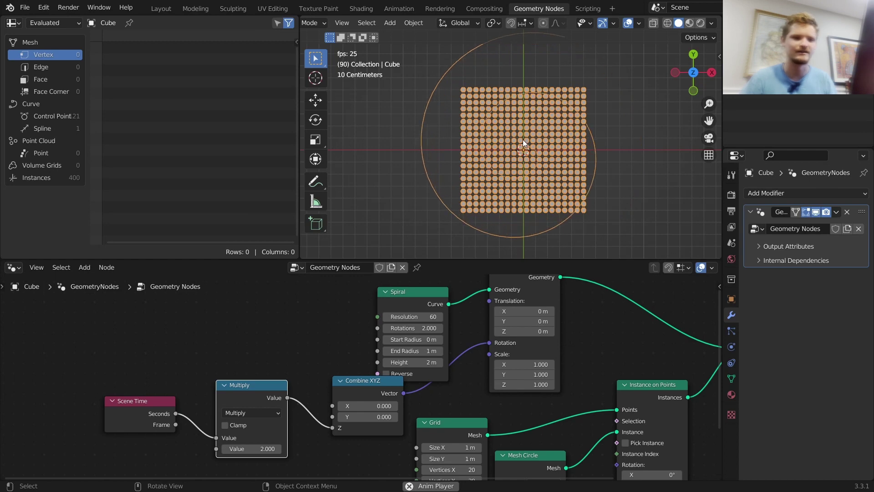
key(space)
Step: Move the Join Geometry and Group Output nodes farther from Instance on Points to make room for more nodes
middle_drag(625, 356, 395, 408)
key(shift+a)
key(Escape)
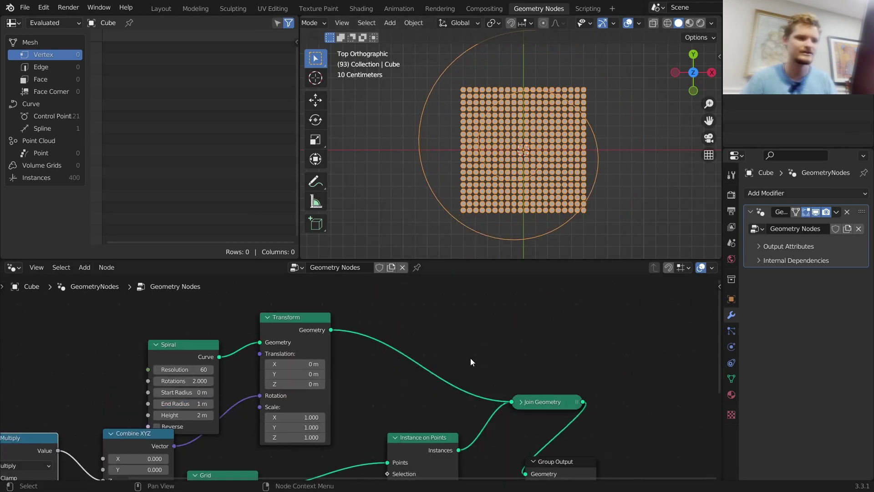
scroll(471, 359, down, 3)
middle_drag(544, 423, 468, 357)
drag(515, 427, 431, 333)
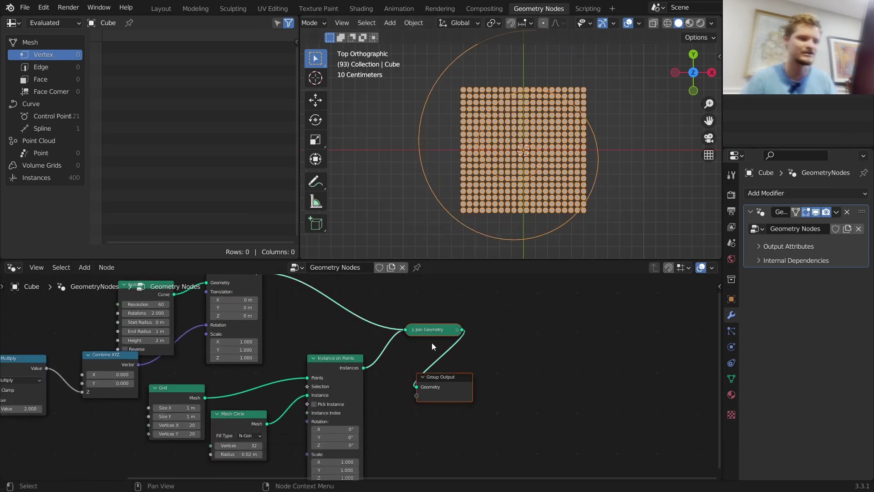
key(g)
ctrl+shift+click(186, 388)
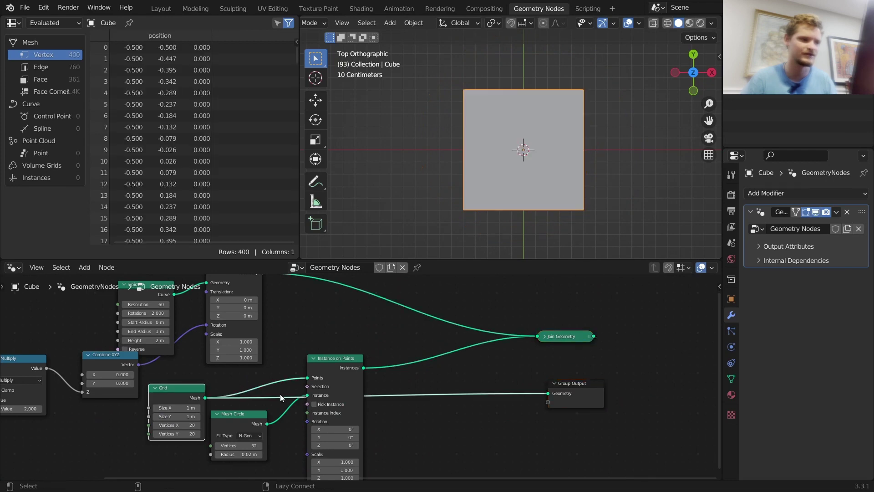
ctrl+shift+click(569, 337)
drag(637, 430, 517, 301)
key(g)
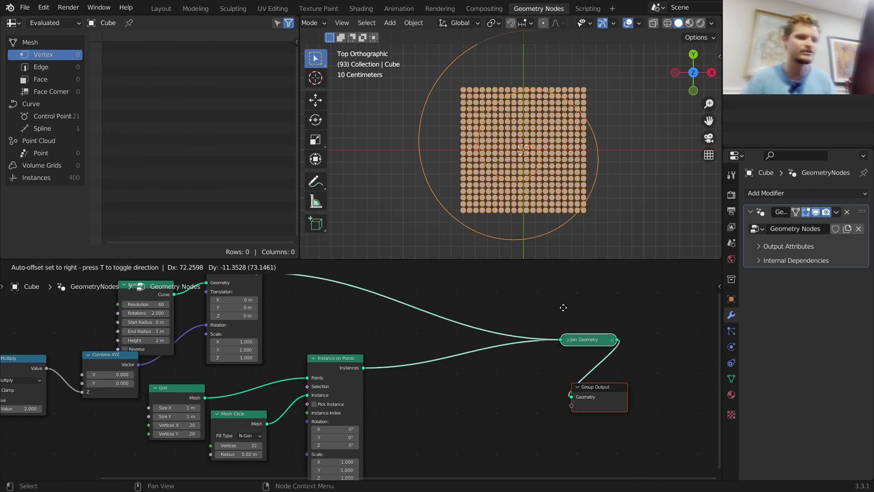
click(626, 315)
Step: Insert a Scale Instances node between Instance on Points and Join Geometry
key(shift+a)
click(450, 246)
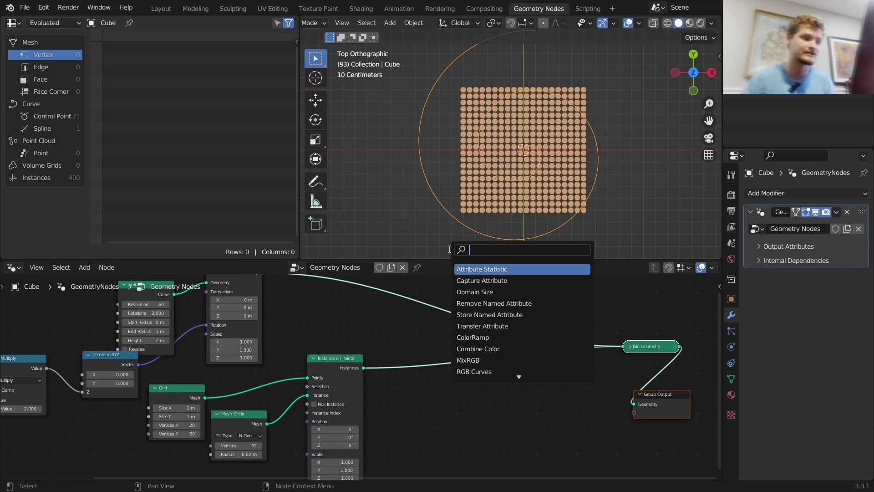
text(scale)
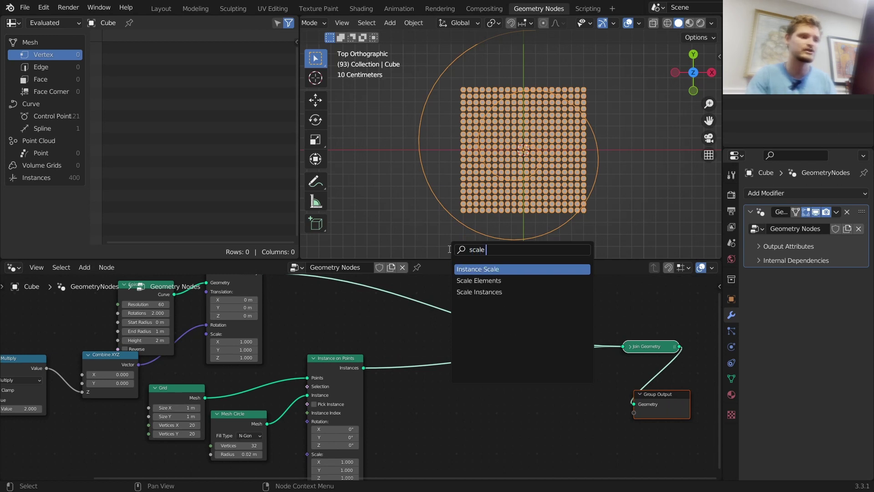
click(473, 292)
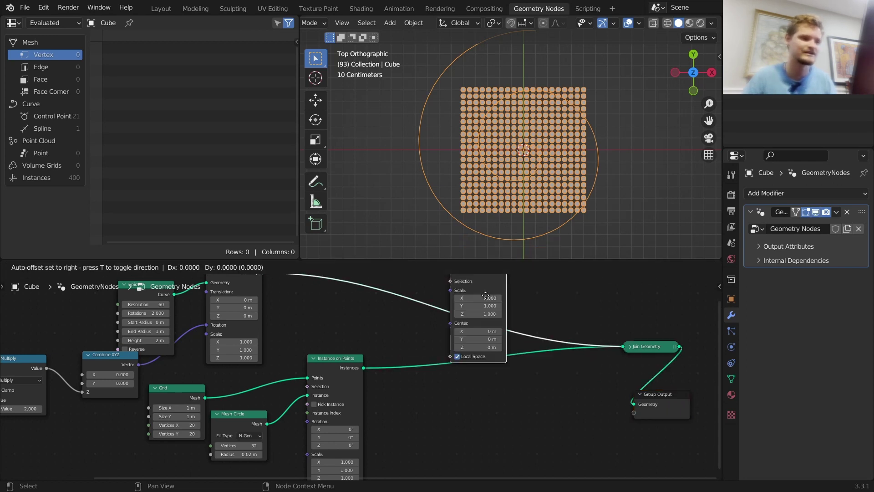
click(484, 399)
mouse_move(484, 392)
shift+mouse_down()
mouse_move(492, 408)
mouse_move(485, 408)
shift+mouse_up()
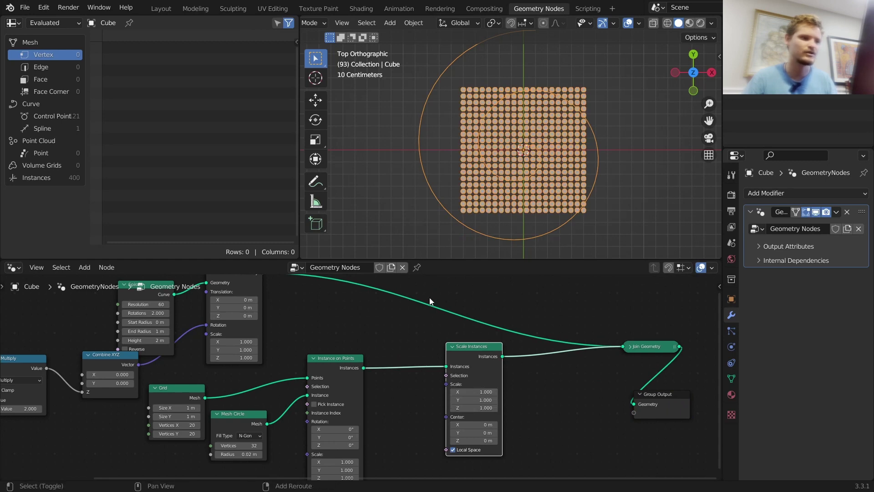
Step: Add a Geometry Proximity node in Points mode, routing the Transform's Geometry to its Target instead of to Join Geometry
key(shift+a)
click(400, 245)
text(prox)
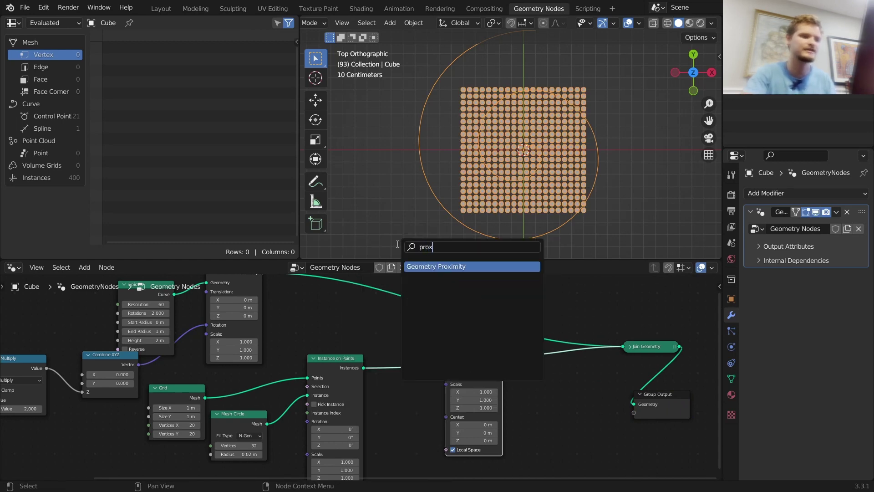
key(Return)
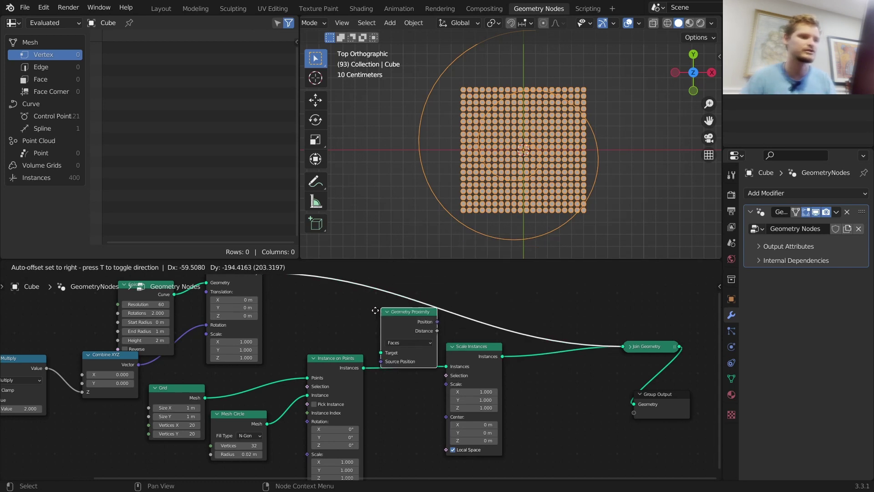
click(364, 332)
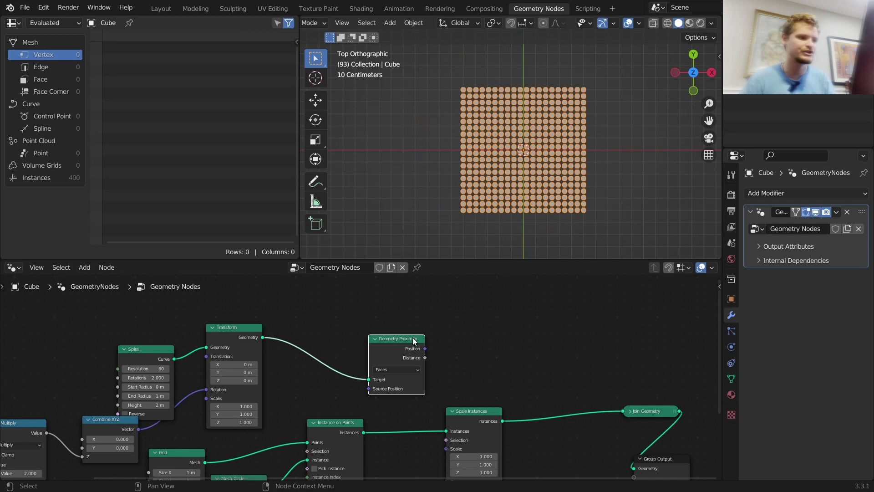
scroll(407, 364, up, 2)
click(399, 369)
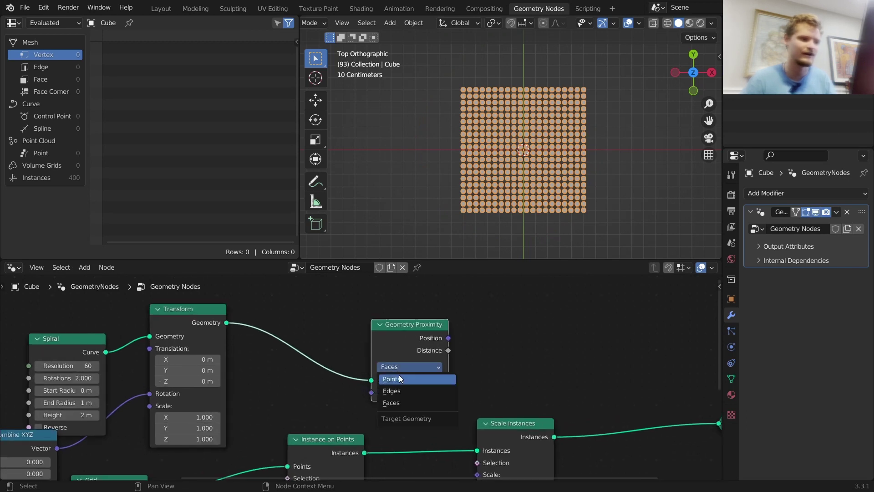
click(399, 379)
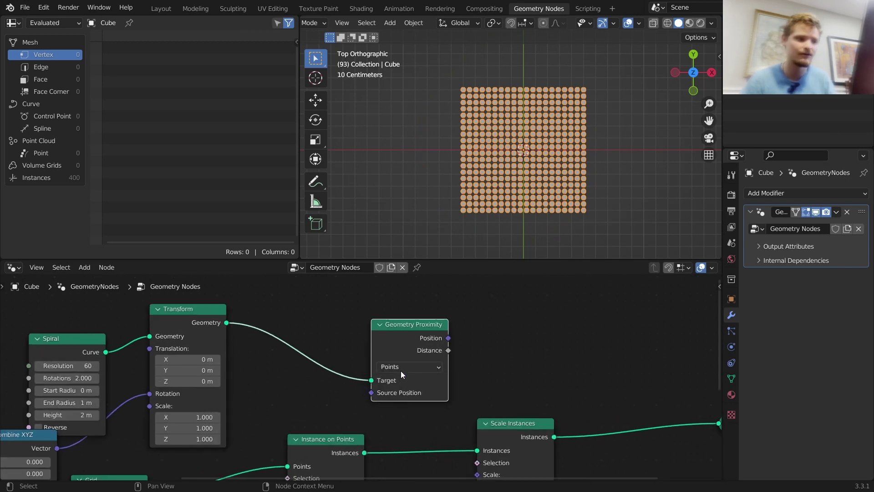
Step: Connect Geometry Proximity's Distance to the Scale of Scale Instances and read the warning on the proximity node
middle_drag(492, 404, 461, 346)
drag(489, 381, 505, 362)
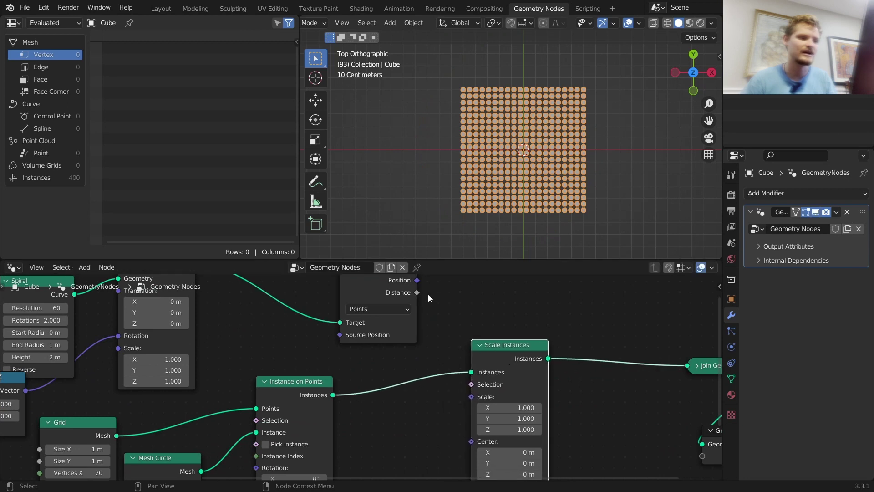
click(410, 300)
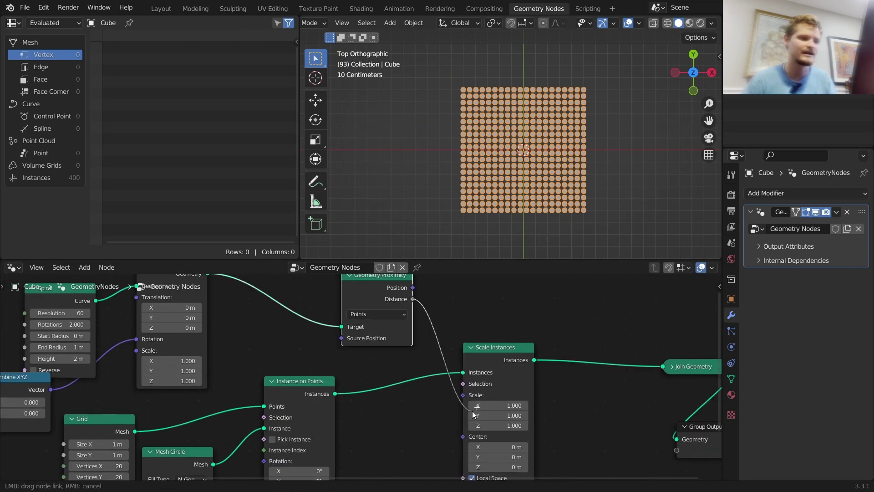
drag(474, 413, 467, 398)
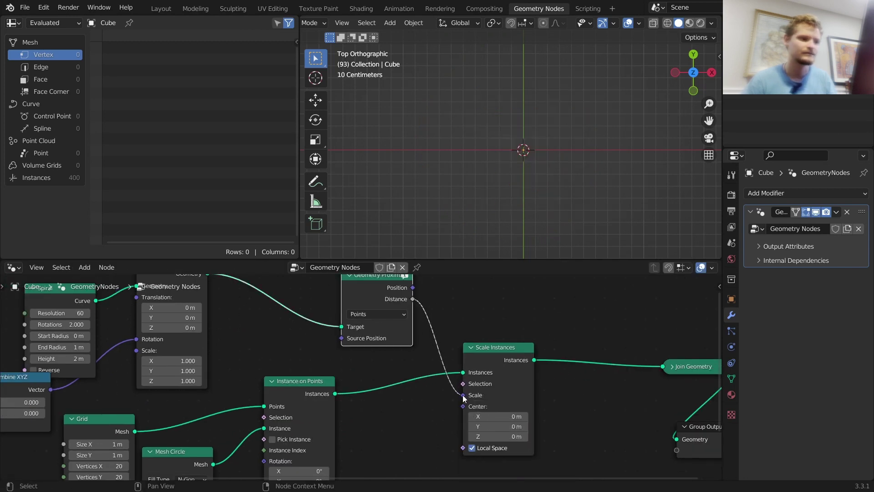
middle_drag(398, 314, 459, 375)
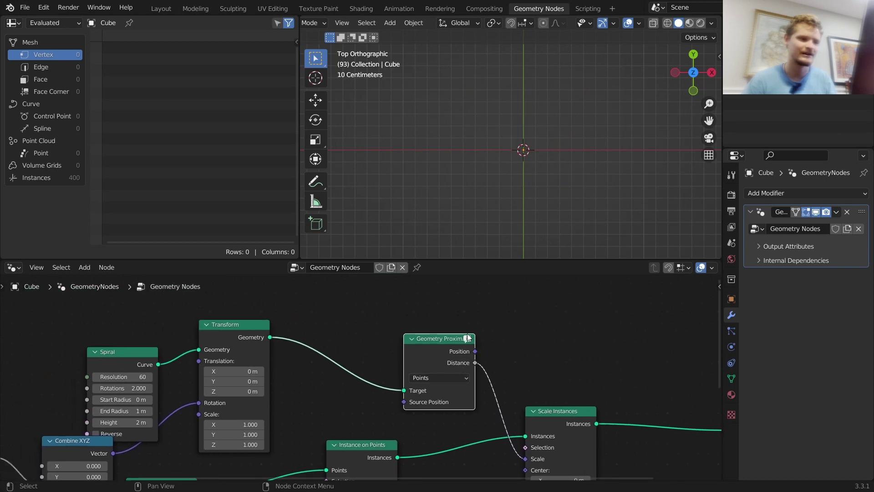
mouse_move(466, 340)
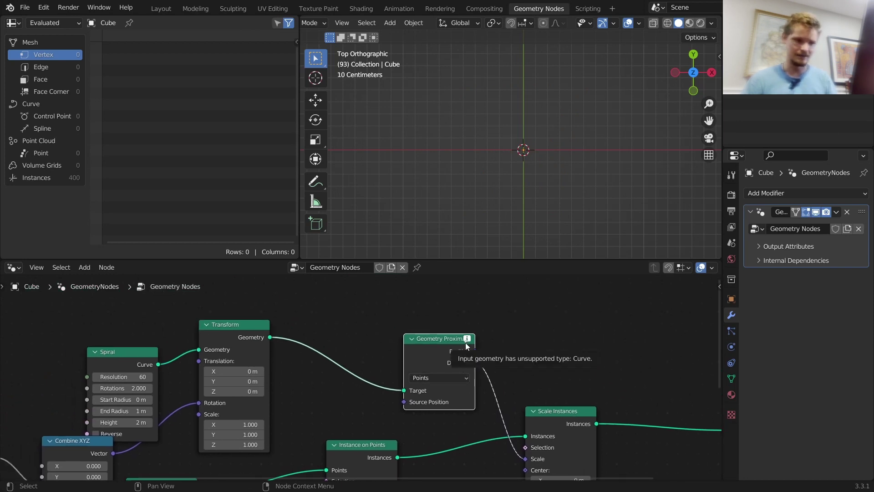
Step: Insert a Curve to Mesh node between the Transform and Geometry Proximity nodes
key(shift+a)
click(321, 242)
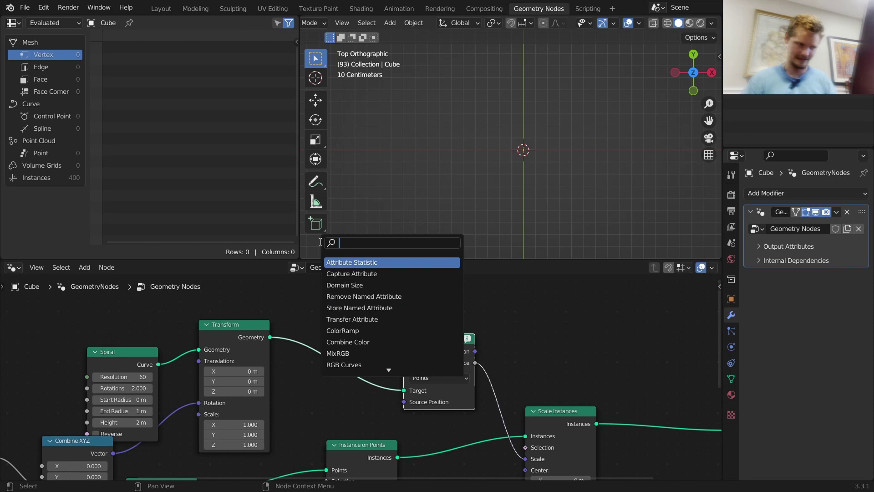
text(curve)
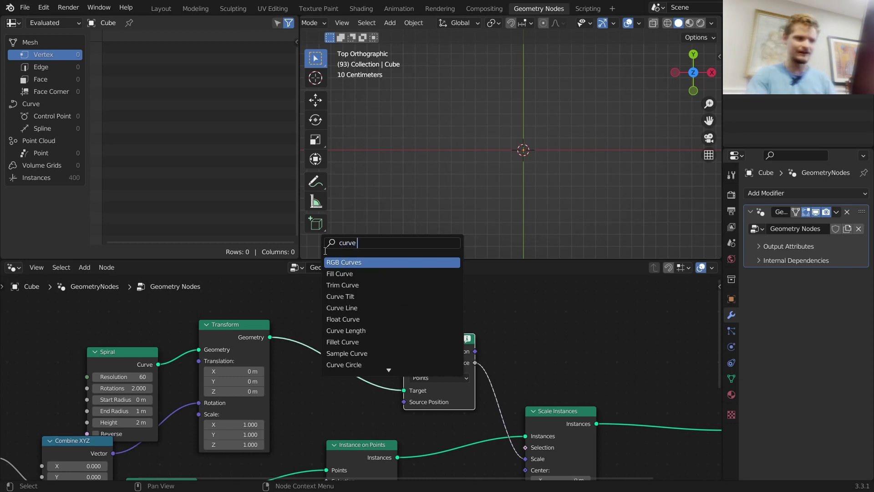
text( to)
key(Return)
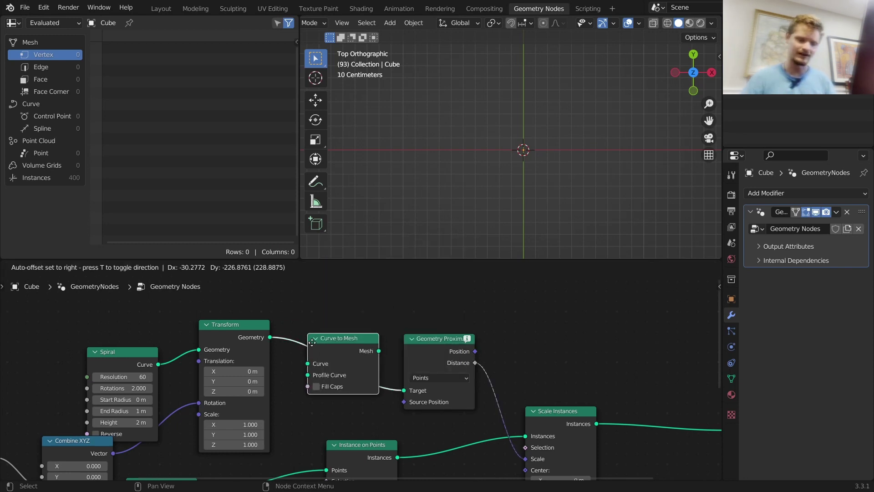
click(310, 334)
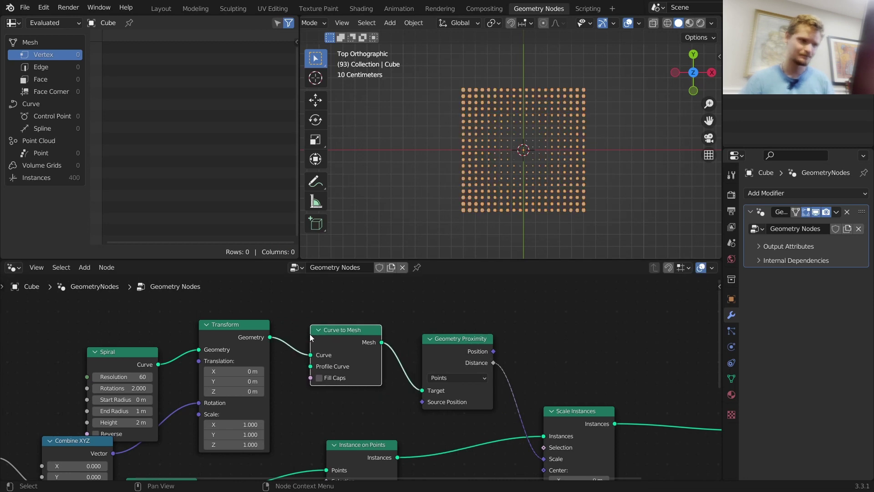
Step: Play the animation to check how the scaled dot grid reacts to the spiral
scroll(607, 145, up, 3)
key(space)
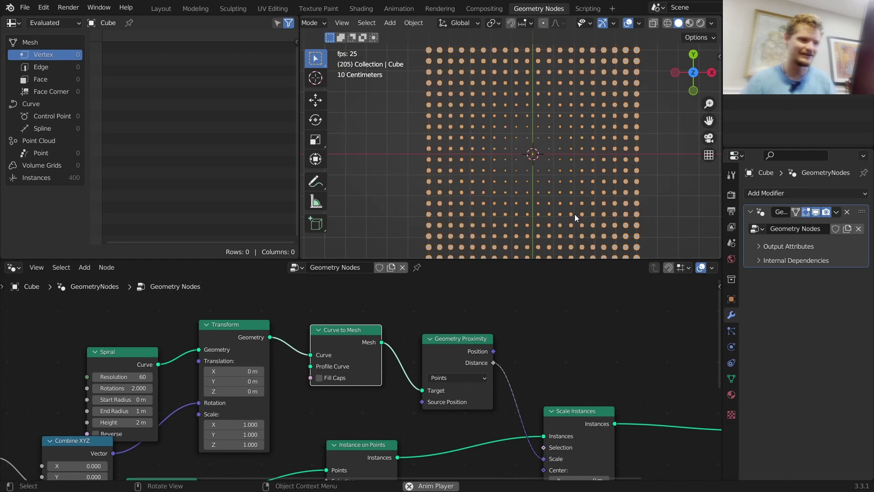
key(space)
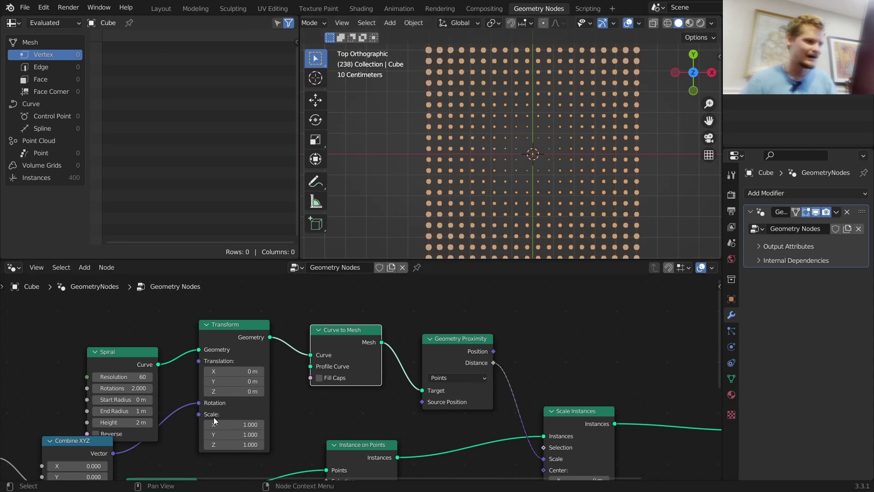
Step: Preview the Transform node's output and inspect the spiral's height from a perspective angle
middle_drag(214, 421, 296, 364)
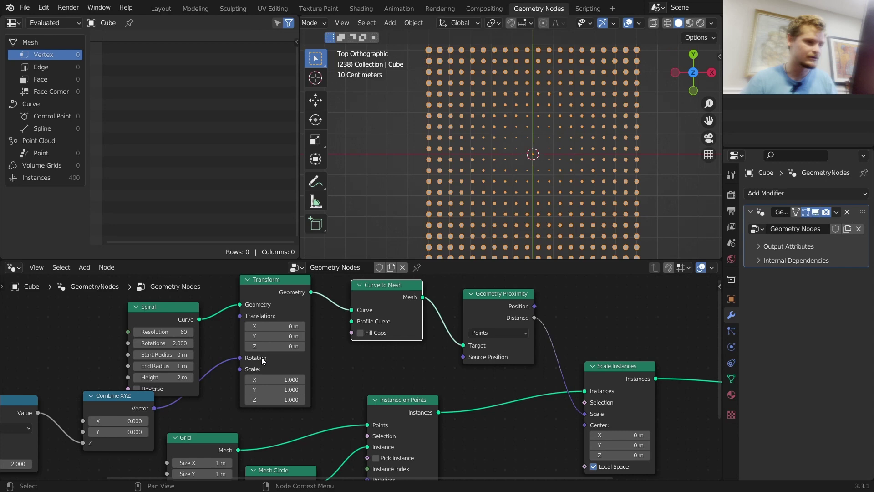
ctrl+shift+click(268, 286)
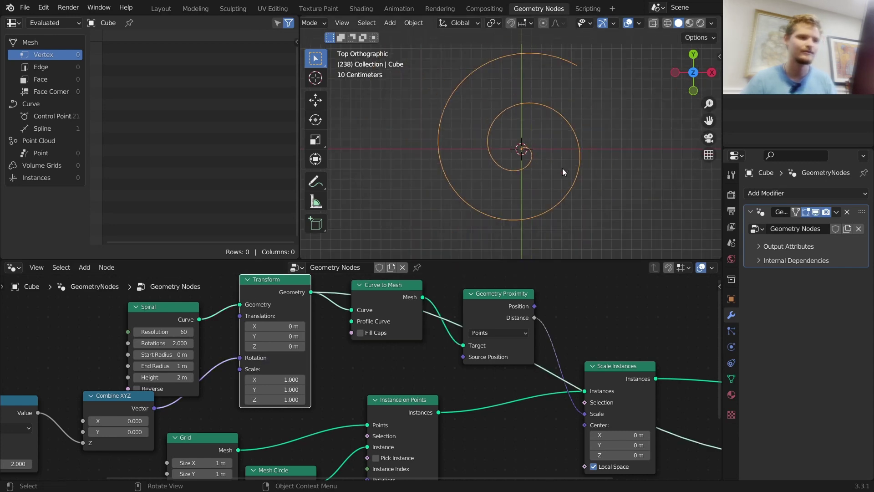
middle_drag(548, 186, 569, 97)
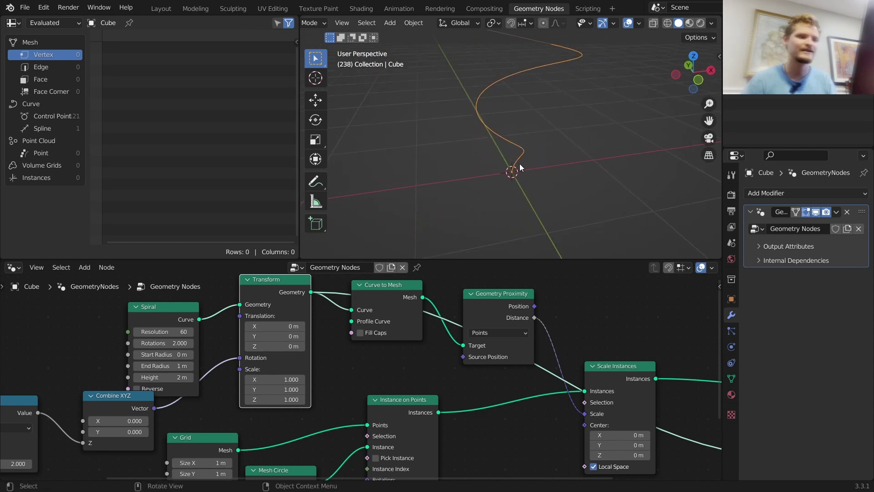
middle_drag(521, 163, 508, 67)
scroll(546, 145, down, 1)
scroll(570, 297, down, 2)
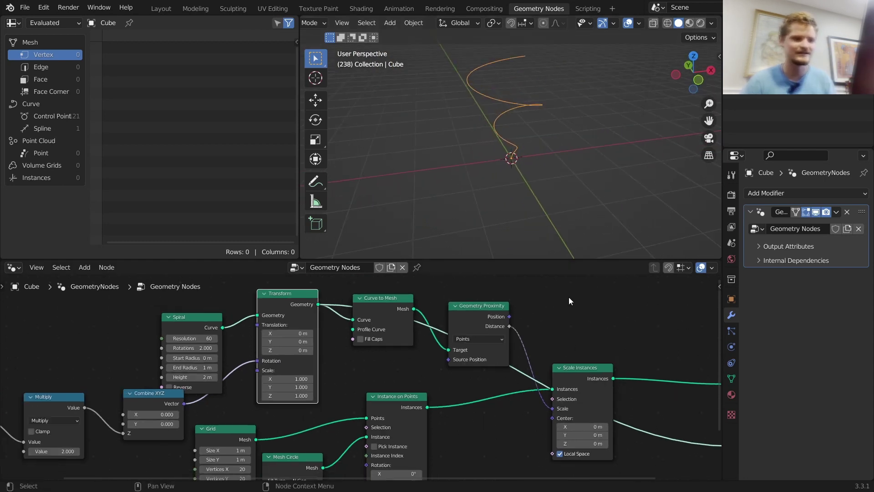
Step: Send Join Geometry back to the Group Output and play the animation to examine the dot grid up close
middle_drag(587, 350, 418, 319)
alt+shift+click(593, 350)
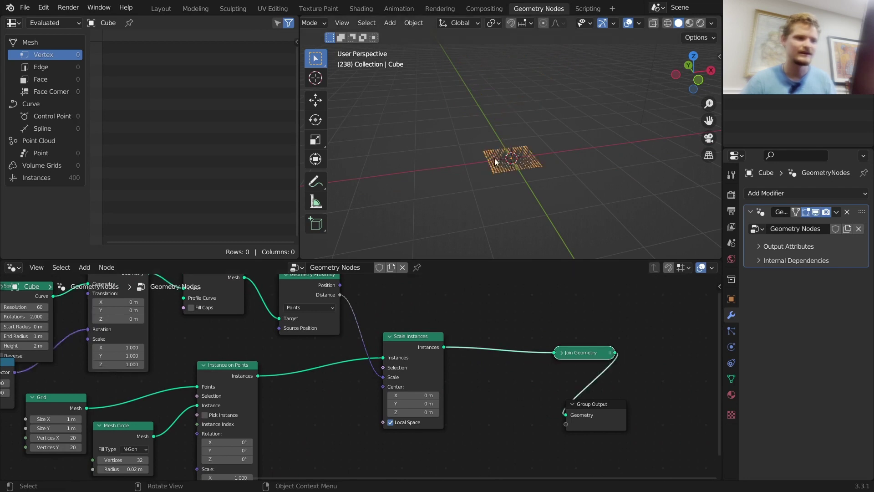
scroll(518, 173, up, 5)
key(space)
middle_drag(518, 178, 511, 209)
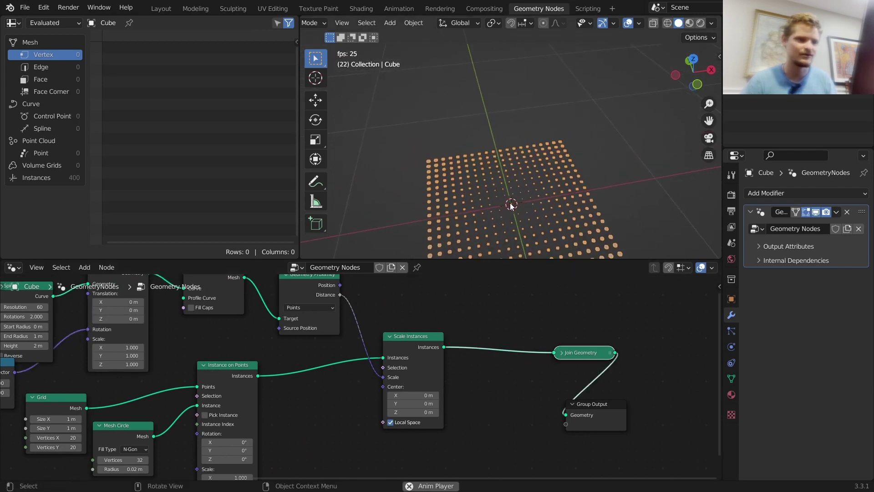
key(space)
Step: Preview the Curve to Mesh output and set the Spiral's Height to 0 m, checking the flattened curve in playback
middle_drag(295, 277, 383, 291)
click(390, 286)
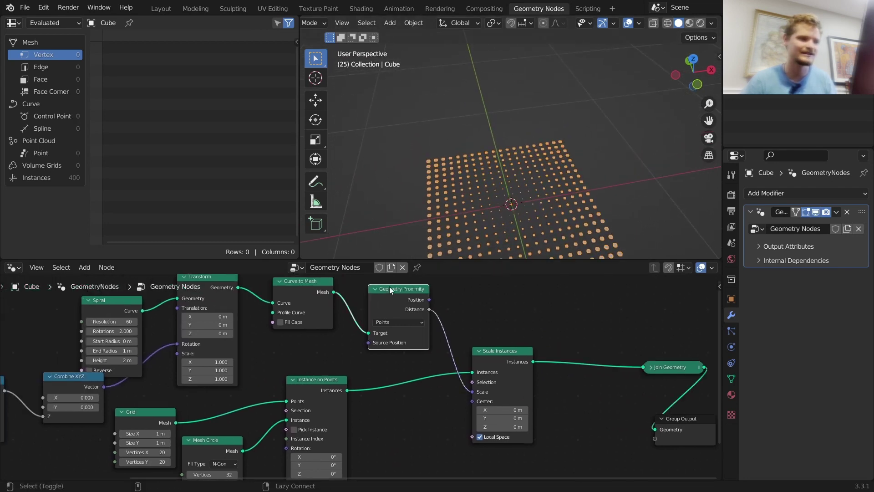
ctrl+shift+click(314, 297)
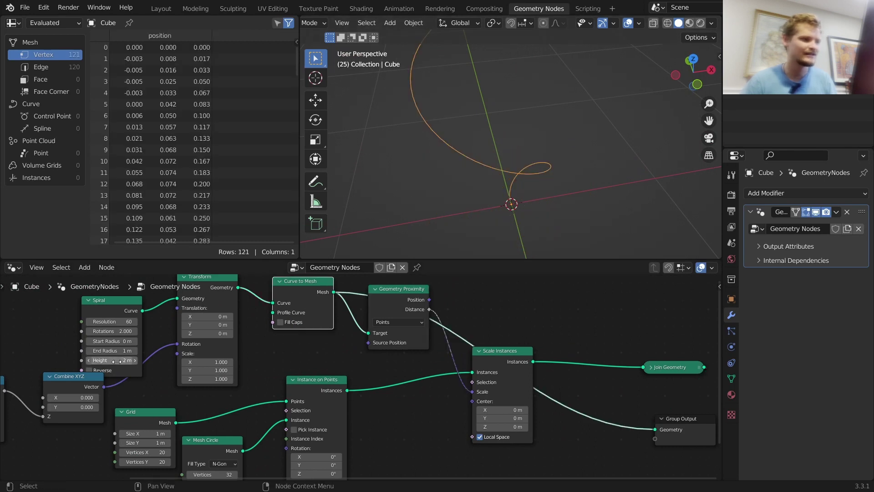
text(0)
key(Return)
key(space)
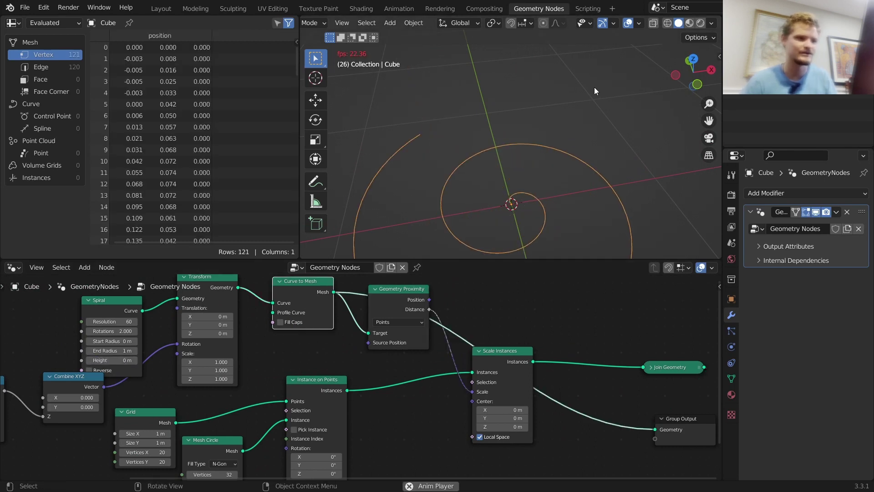
key(space)
Step: Route Join Geometry to the Group Output again and play the dot grid animation in top view
ctrl+shift+click(674, 368)
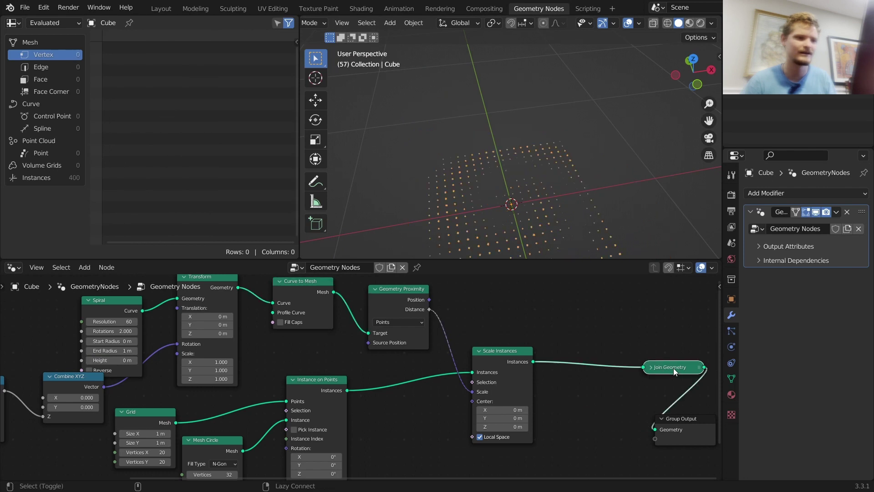
click(692, 59)
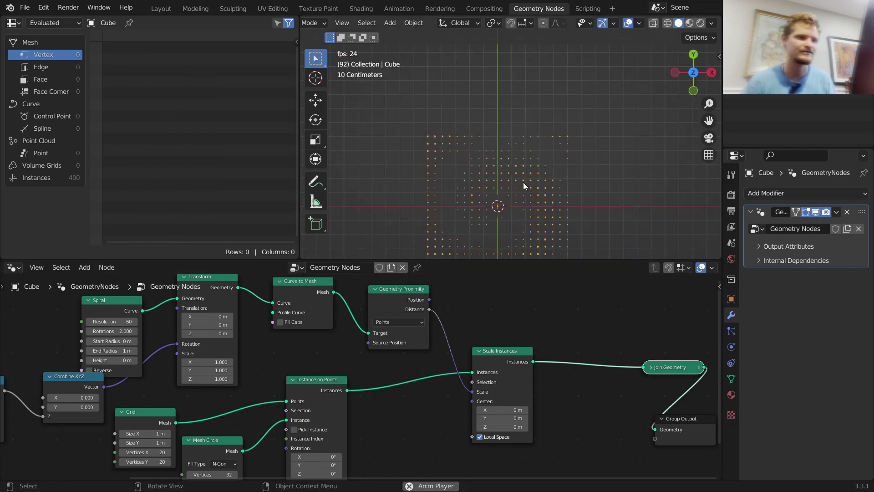
shift+middle_drag(528, 212, 545, 123)
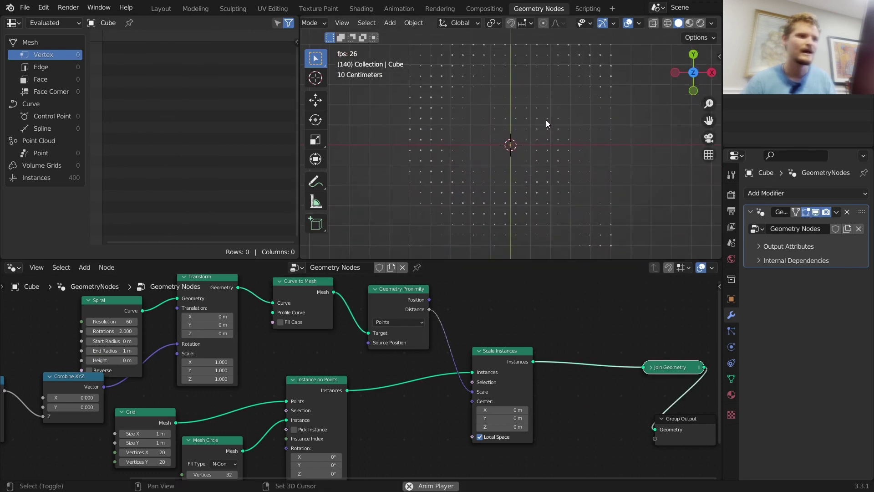
Step: Insert a Map Range node between Geometry Proximity's Distance and Scale Instances' Scale, with From Min -0.050 and From Max 0.210
key(shift+a)
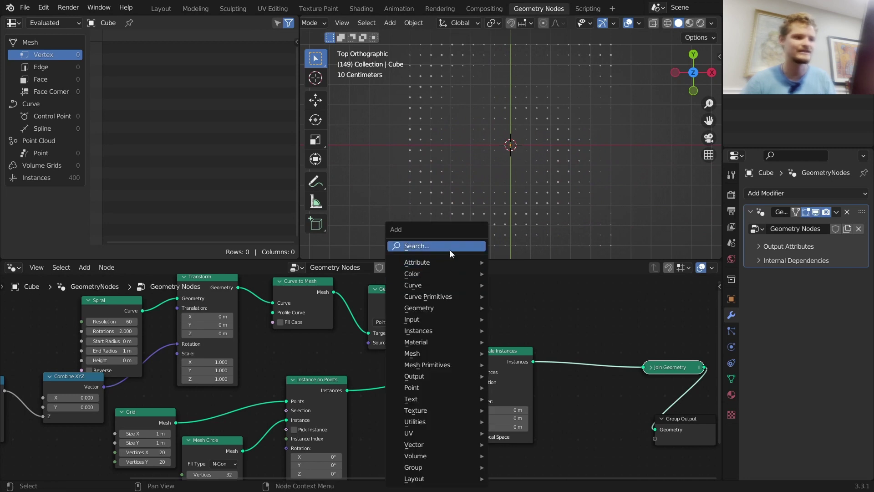
text(map)
click(469, 271)
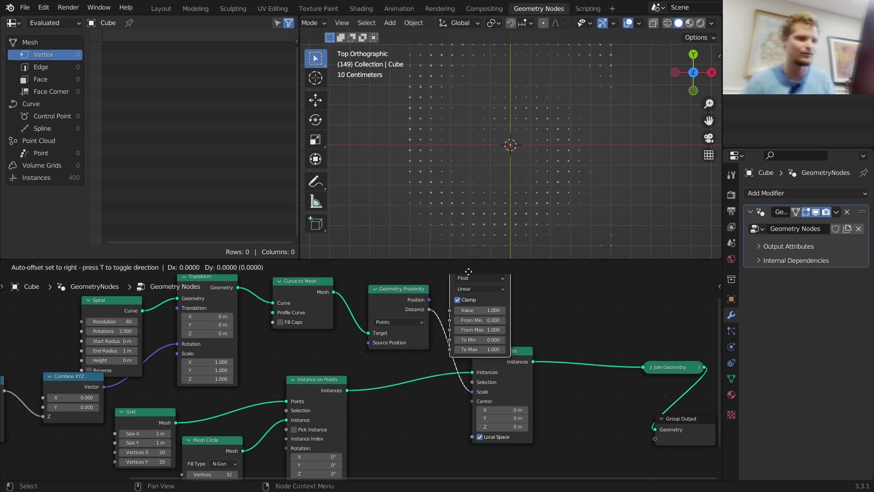
click(458, 310)
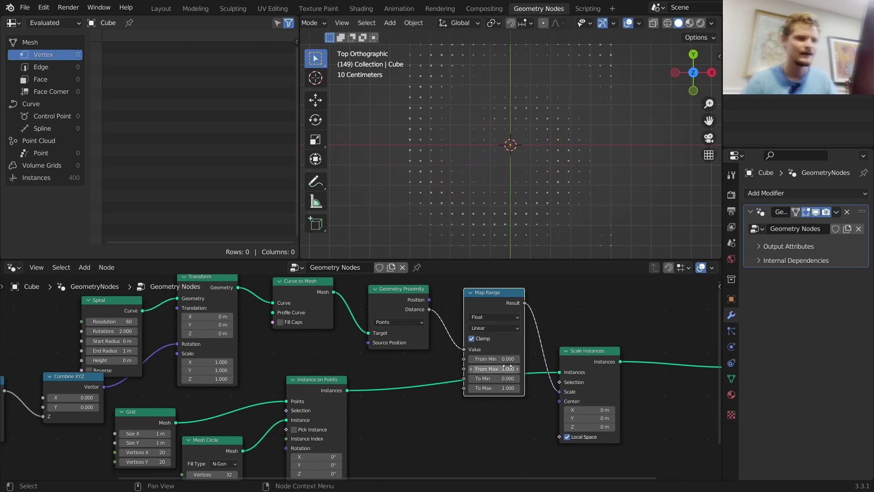
mouse_move(496, 369)
mouse_down()
mouse_move(483, 369)
mouse_move(501, 359)
mouse_up()
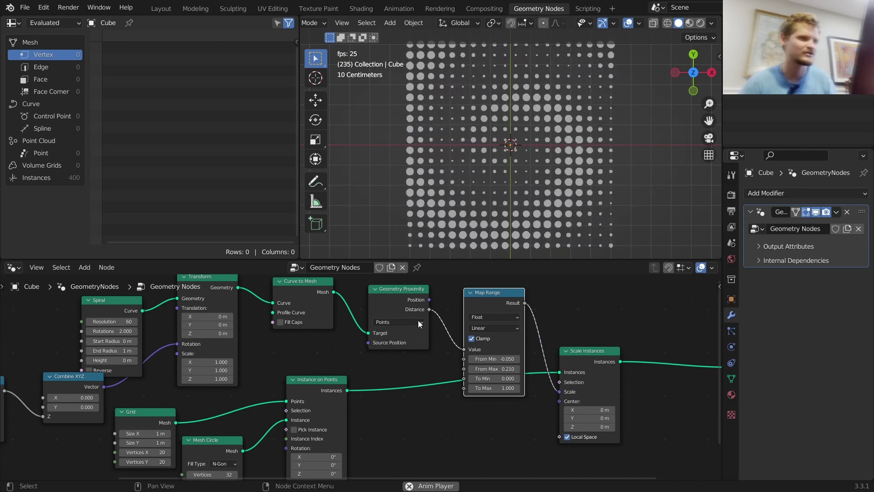
key(space)
Step: Insert a Set Material node between Scale Instances and Join Geometry
middle_drag(591, 342, 346, 317)
key(shift+a)
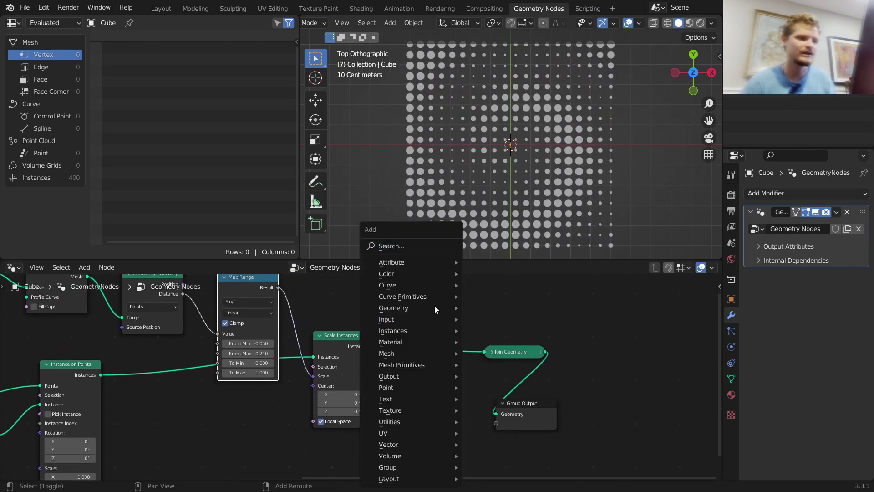
click(404, 246)
text(se)
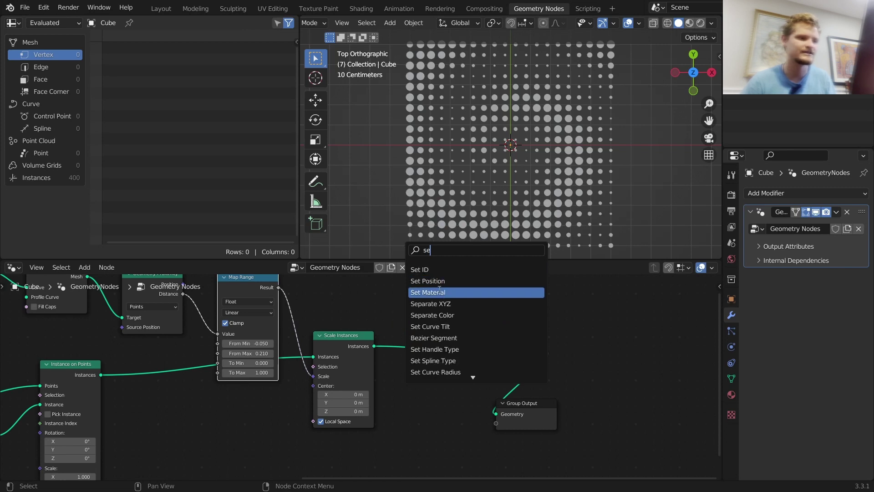
click(439, 292)
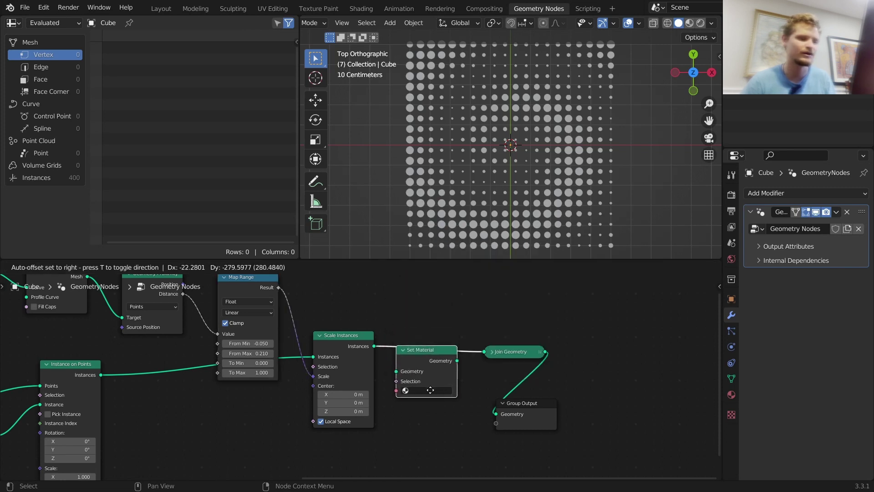
click(431, 374)
Step: Remove the Join Geometry node while keeping its links, and assign Material in the Set Material node
click(523, 348)
key(ctrl+x)
click(446, 378)
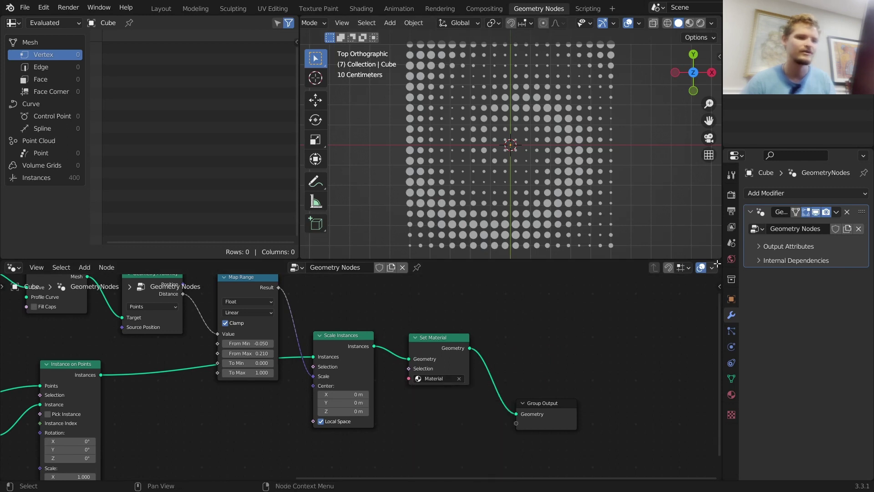
Step: Split the node editor area in two and change the new area to the Shader Editor
drag(718, 263, 346, 268)
click(359, 268)
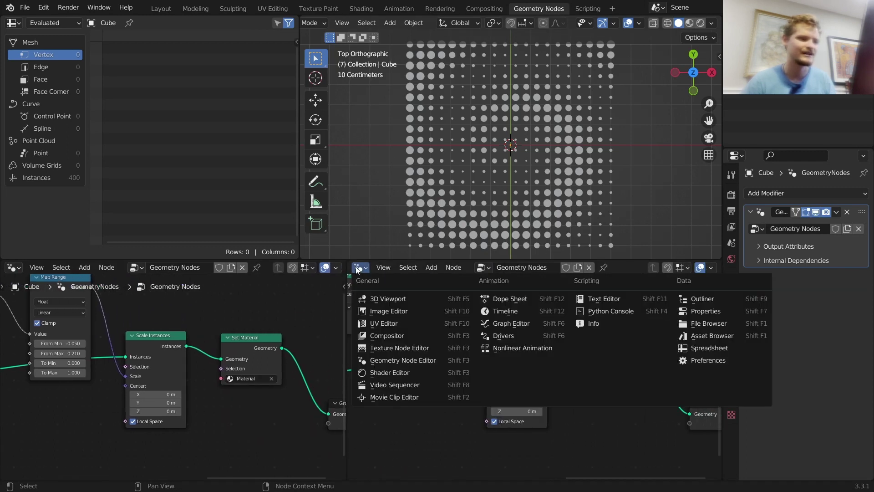
click(415, 372)
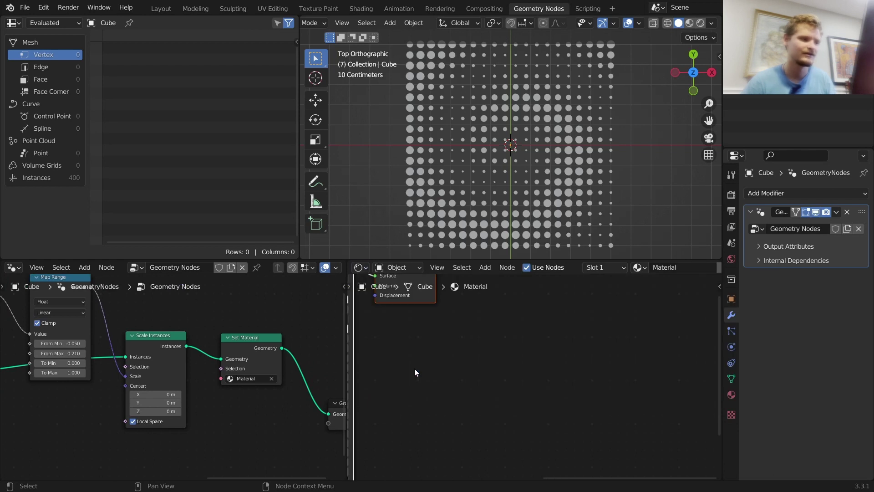
middle_drag(414, 368, 518, 388)
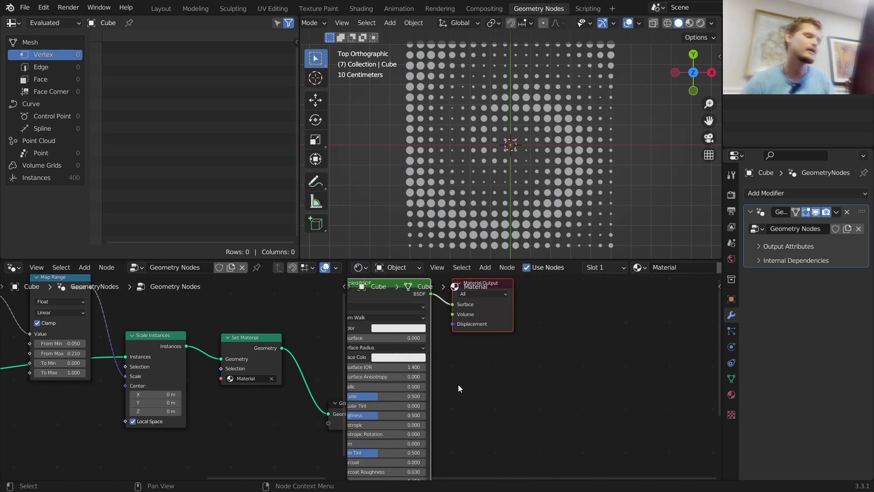
Step: Rename the material to spirrral and switch the viewport to rendered shading
middle_drag(496, 346, 520, 348)
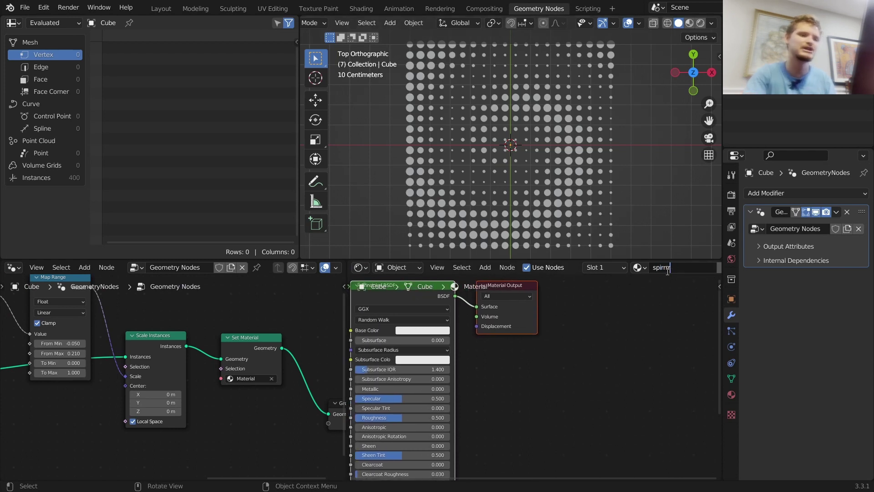
middle_drag(510, 356, 676, 336)
click(700, 24)
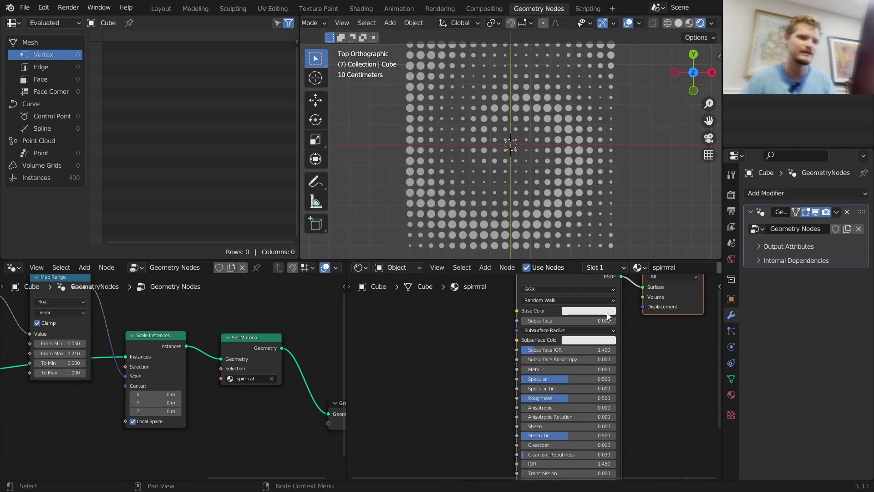
Step: Try a bright green Base Color on the Principled BSDF and undo the change
click(608, 312)
drag(607, 246, 576, 206)
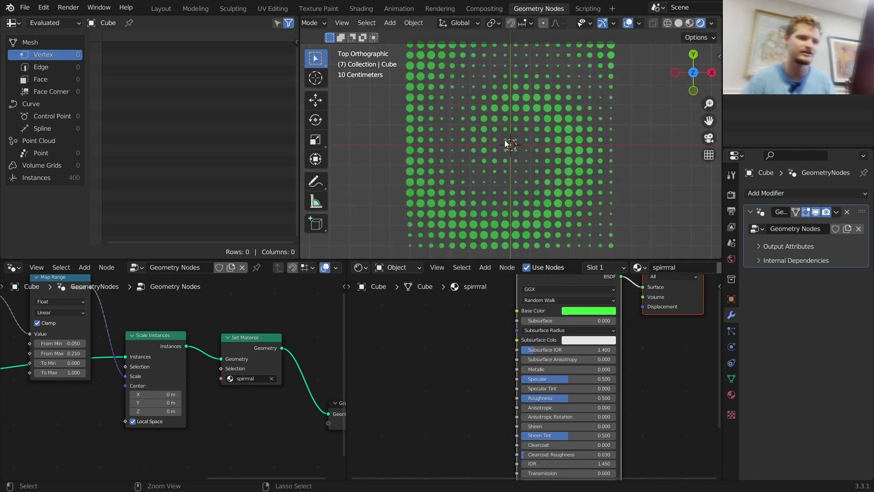
key(ctrl+z)
Step: Set the render engine to Cycles with GPU Compute as the device
click(731, 195)
click(838, 193)
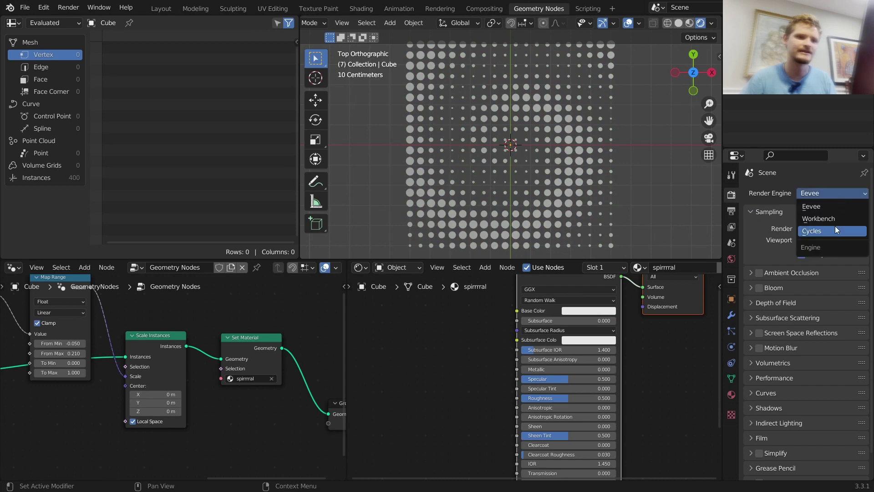
click(835, 226)
click(817, 221)
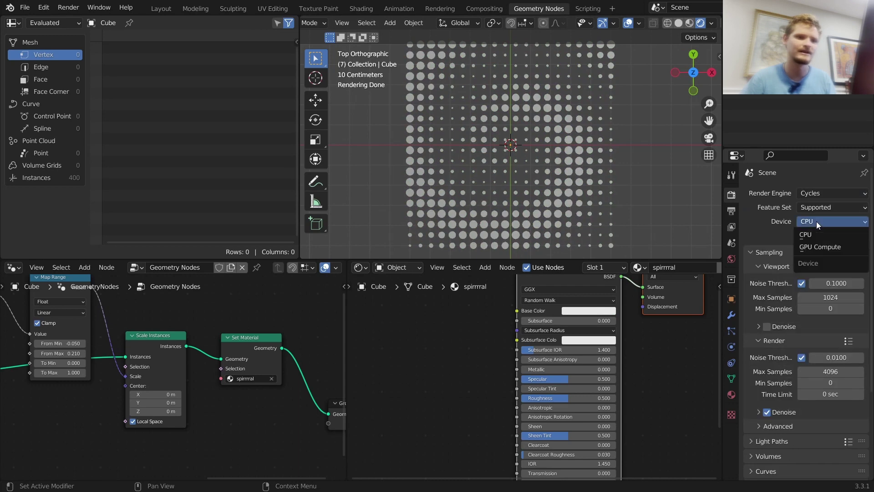
click(816, 252)
Step: Add a Geometry node to the shader and preview its Random Per Island output directly on the material surface
key(shift+a)
click(406, 348)
text(ge)
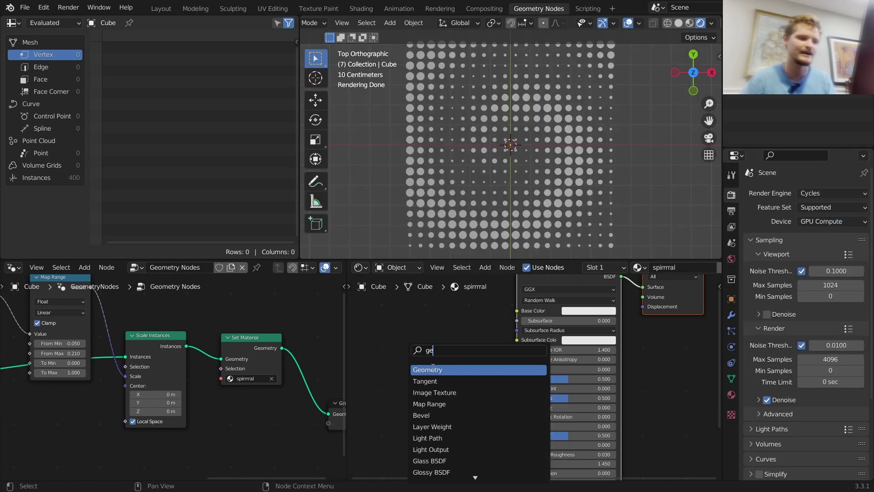
key(Return)
click(395, 332)
ctrl+shift+double_click(396, 329)
ctrl+shift+click(396, 329)
ctrl+shift+click(396, 330)
ctrl+shift+click(397, 330)
ctrl+shift+click(396, 329)
ctrl+shift+click(396, 329)
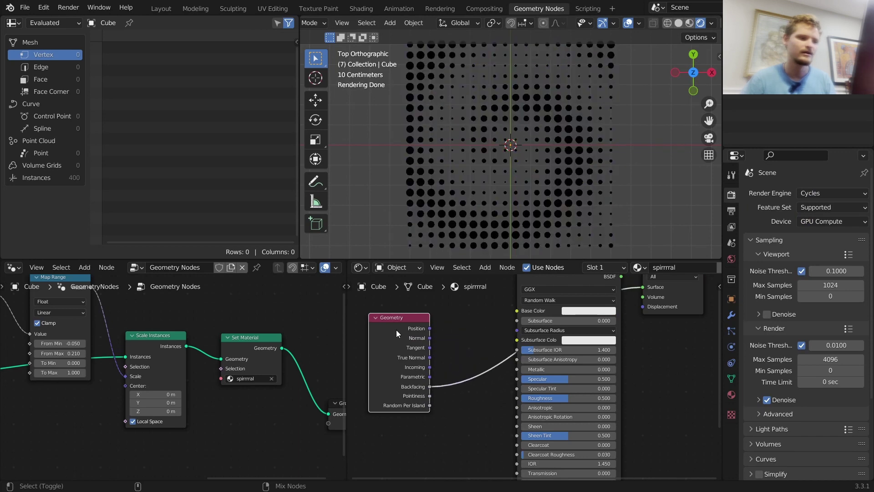
ctrl+shift+click(396, 329)
ctrl+shift+click(396, 330)
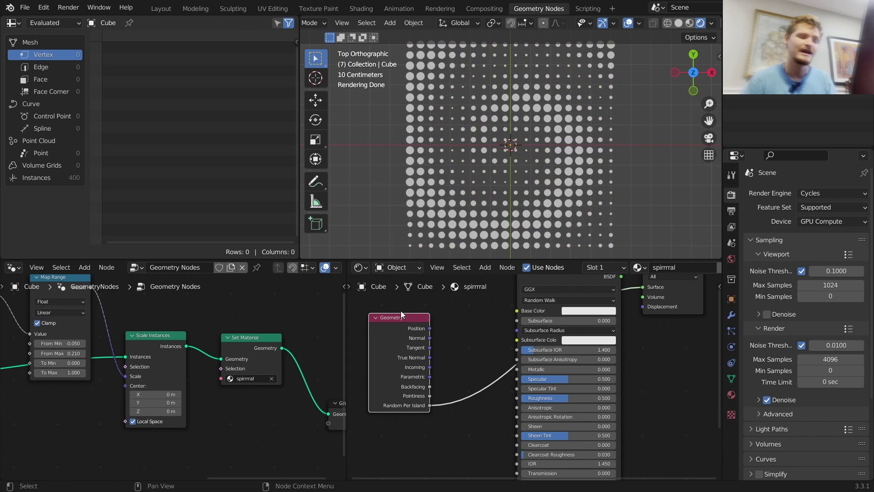
Step: Insert a Realize Instances node between Instance on Points and Scale Instances and play the animation to check it
scroll(207, 347, down, 4)
key(shift+a)
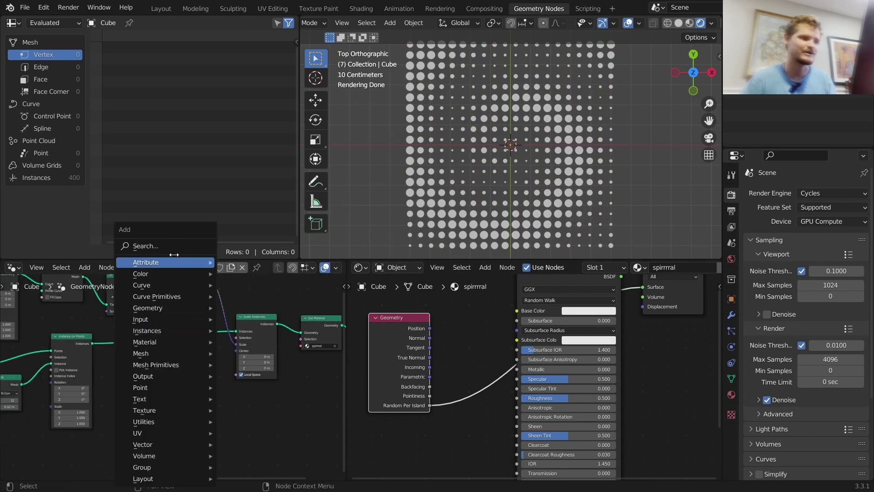
click(172, 246)
text(rea)
key(Return)
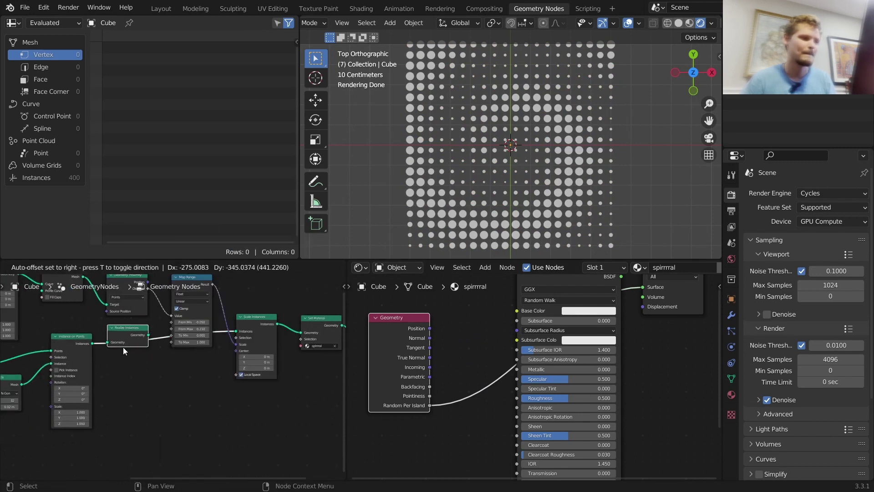
click(141, 354)
key(space)
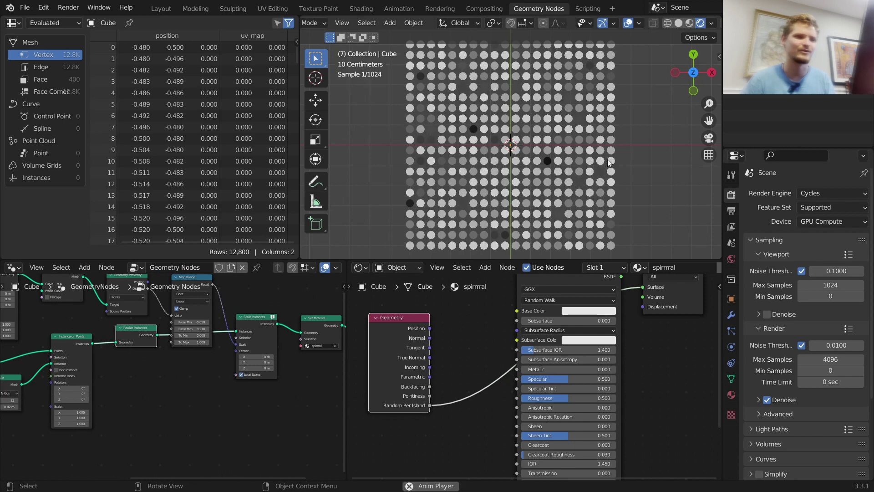
key(space)
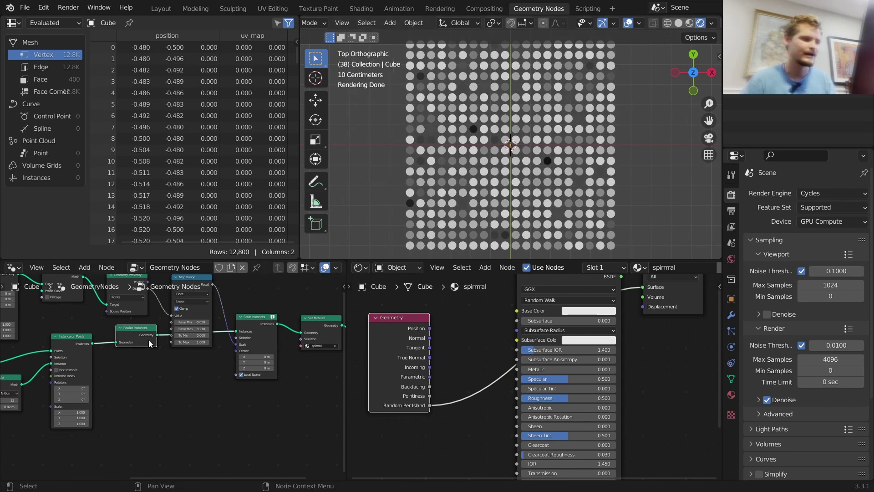
Step: Duplicate Realize Instances in between Scale Instances and Set Material, remove the original while keeping its link, and play the animation
middle_drag(152, 337, 117, 346)
key(shift+d)
click(269, 339)
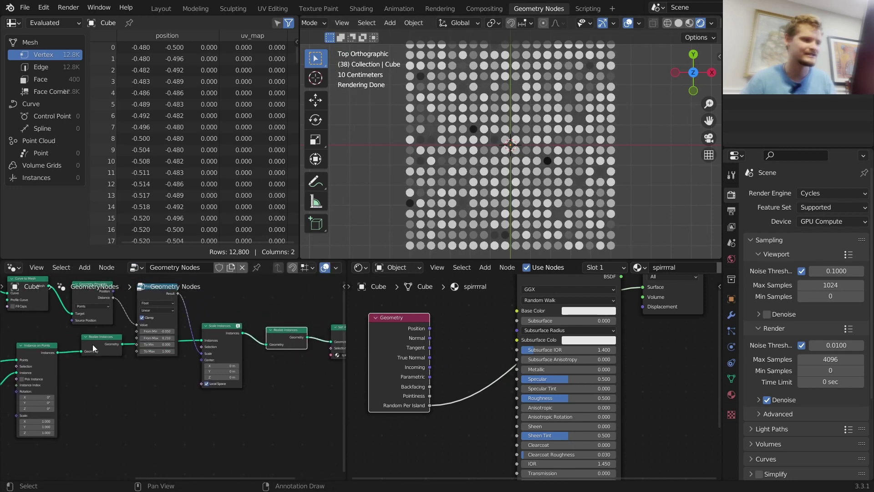
click(88, 343)
key(ctrl+x)
key(space)
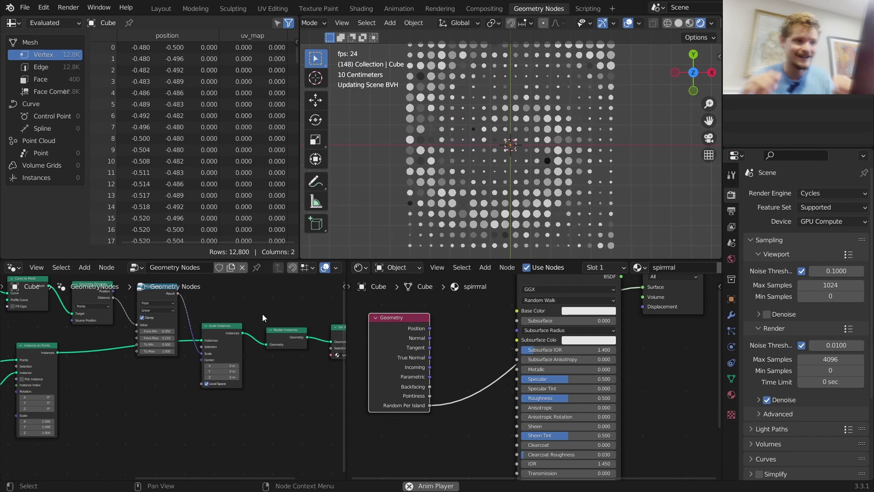
Step: Move the Geometry node away from the Principled BSDF and delete the Principled BSDF from the material
middle_drag(496, 363, 656, 387)
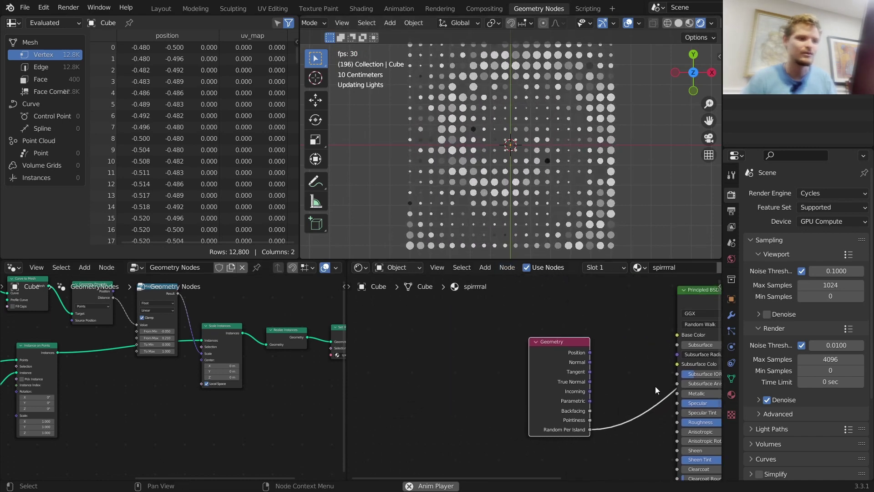
key(g)
click(674, 334)
middle_drag(647, 355, 543, 352)
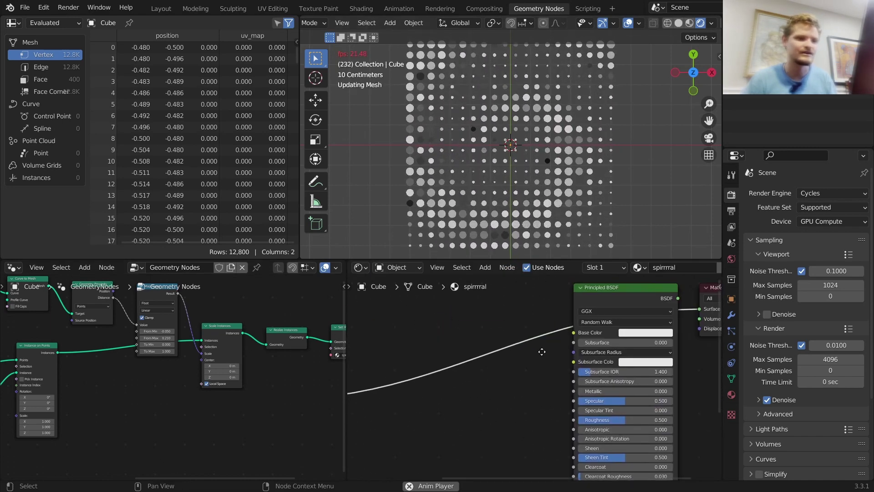
click(611, 289)
key(ctrl+x)
Step: Insert a Hue Saturation Value node before the Material Output, feed Random Per Island into Hue and set its Color to saturated red
key(shift+a)
click(477, 345)
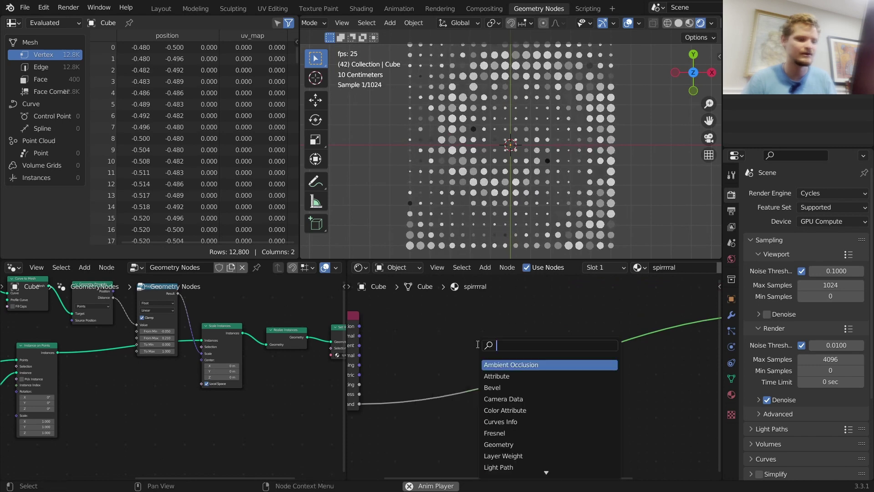
text(hu)
key(Return)
click(493, 403)
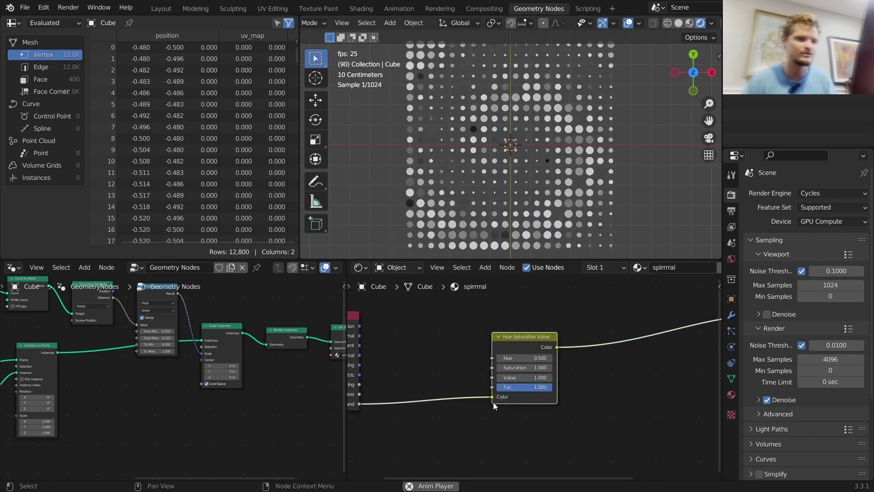
drag(492, 397, 493, 358)
click(538, 396)
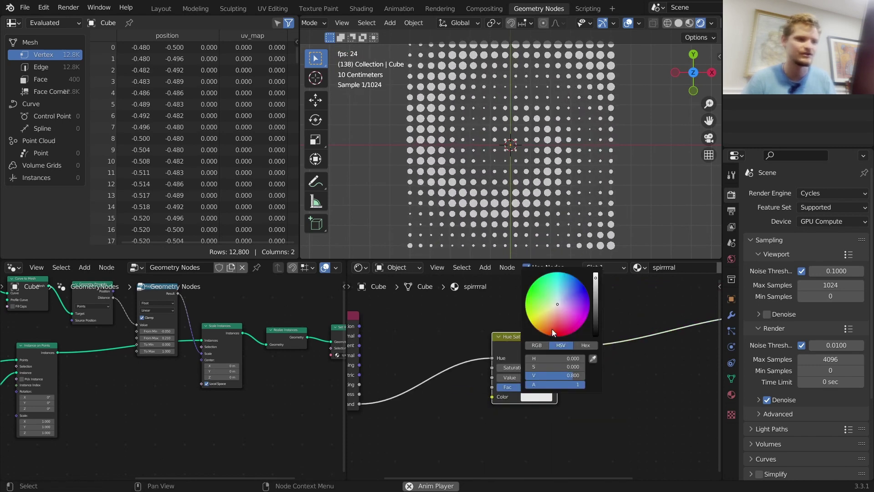
drag(552, 329, 558, 337)
Step: Rearrange the Geometry, Hue Saturation Value and Material Output nodes to make the shader node layout more compact
scroll(433, 364, down, 2)
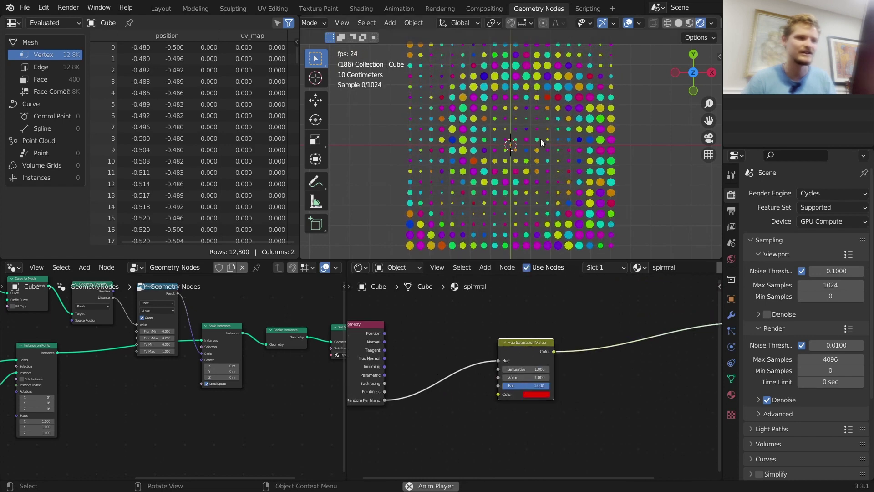
drag(586, 431, 486, 373)
key(g)
click(403, 360)
drag(508, 413, 369, 341)
key(g)
click(575, 343)
middle_drag(607, 349, 553, 353)
scroll(493, 317, up, 2)
drag(357, 399, 435, 356)
key(g)
click(363, 350)
Step: Insert a Math node set to Multiply with a value of 0.500 between Random Per Island and the Hue input
key(shift+a)
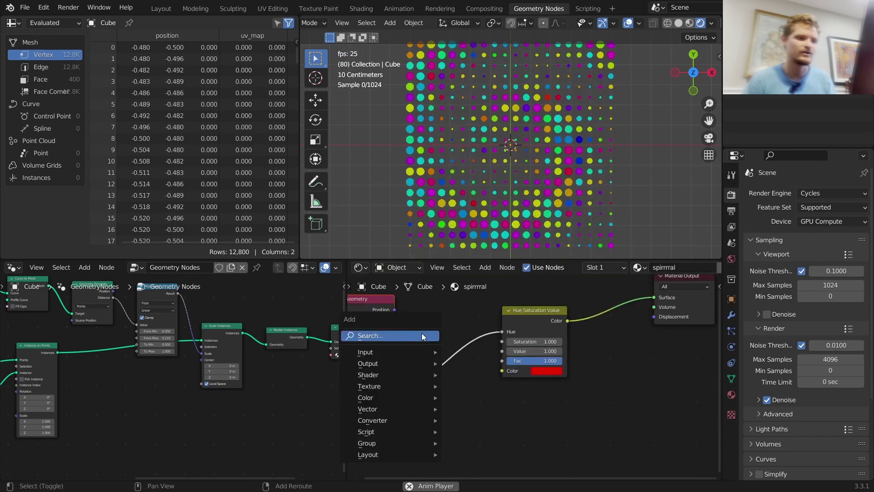
click(427, 338)
text(math)
key(Return)
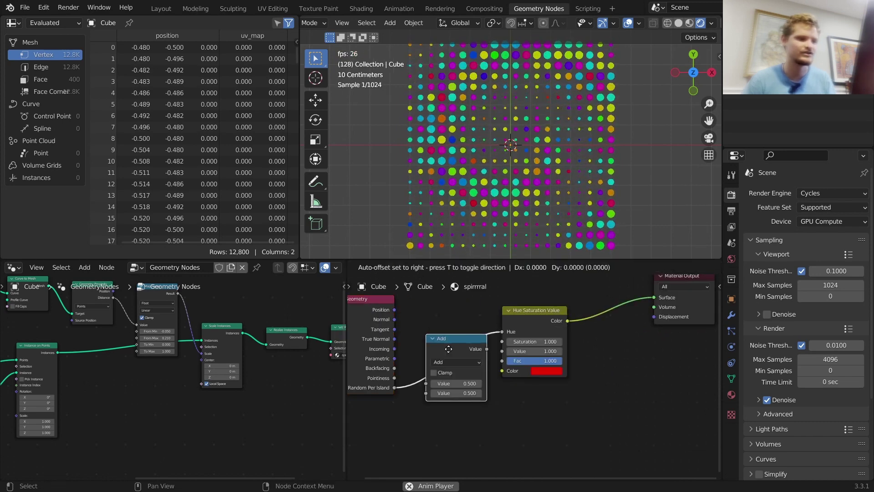
click(448, 350)
click(452, 357)
click(461, 381)
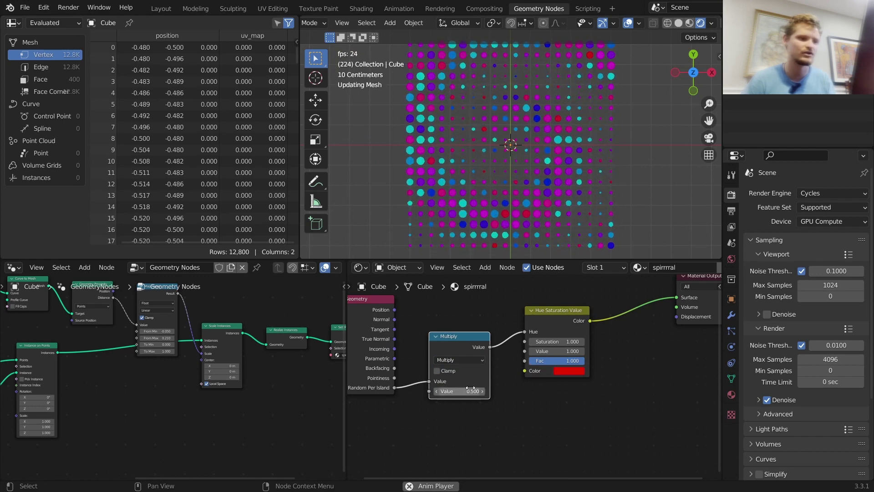
mouse_move(471, 388)
shift+mouse_down()
mouse_move(438, 388)
mouse_move(459, 391)
shift+mouse_up()
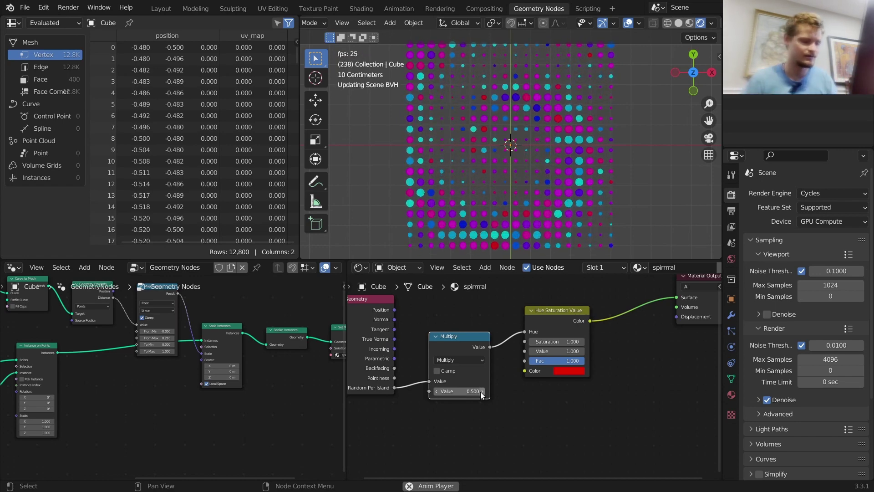
Step: Duplicate the shader's Multiply node onto the link before Hue Saturation Value and set the copy's operation to Add
middle_drag(466, 372, 532, 390)
drag(440, 432, 514, 371)
key(g)
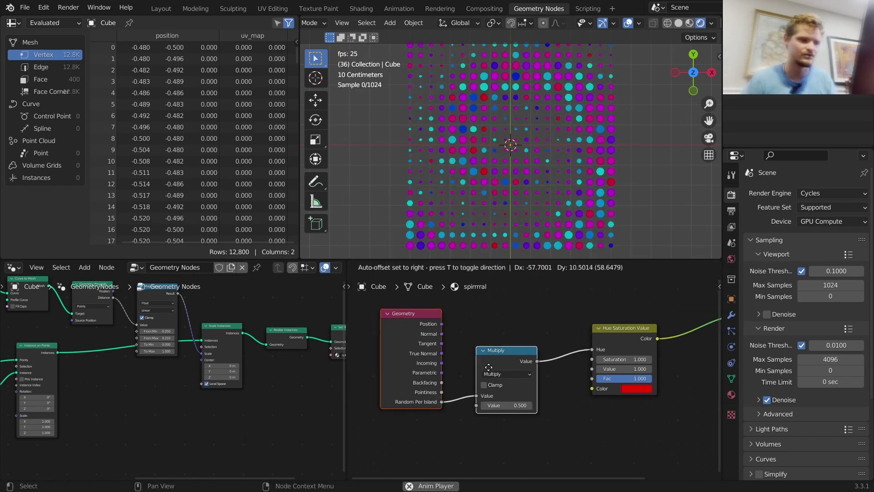
click(432, 361)
click(453, 334)
click(460, 352)
key(shift+d)
click(519, 349)
click(539, 366)
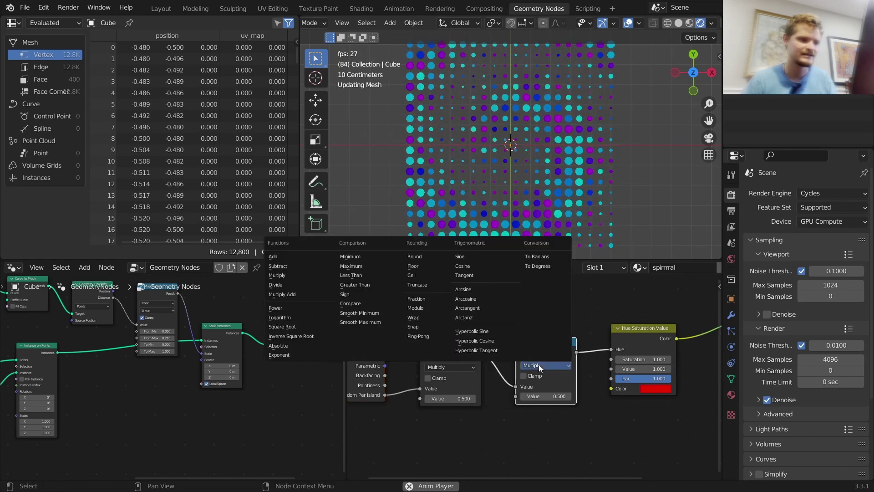
click(273, 256)
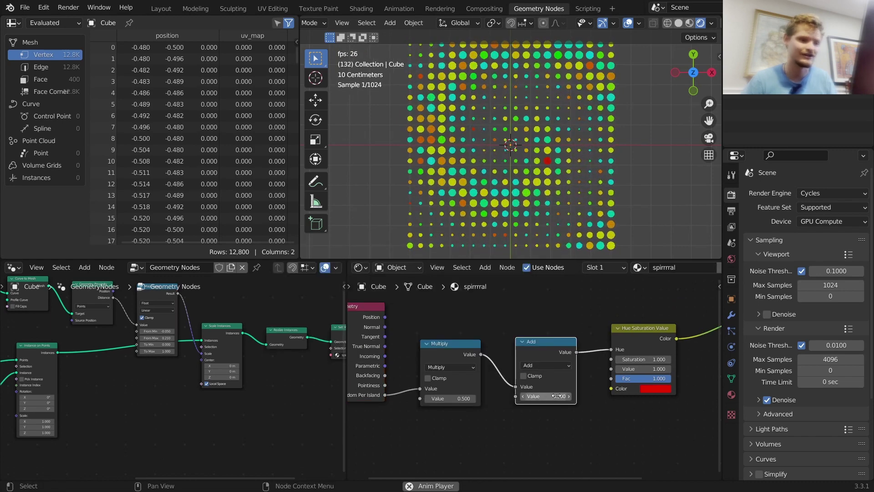
Step: Animate the Add node's second value with a driver expression that divides #frame by a constant
shift+drag(557, 396, 662, 396)
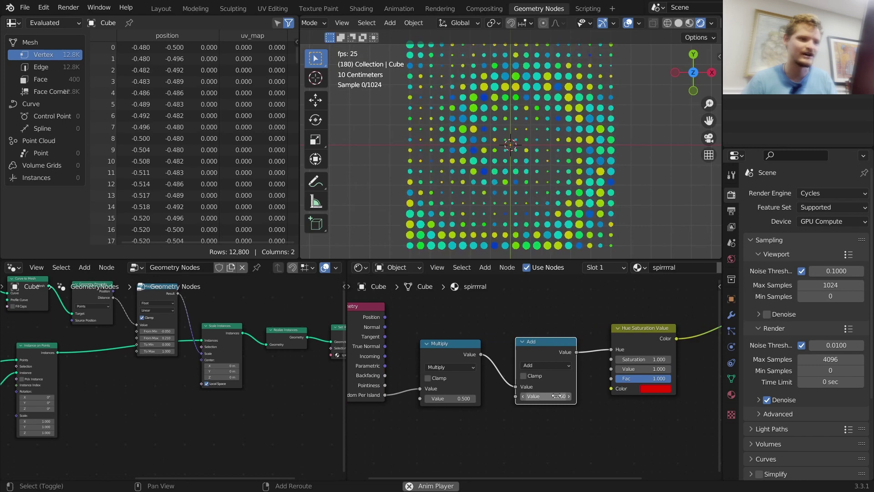
click(557, 397)
text(#frame/)
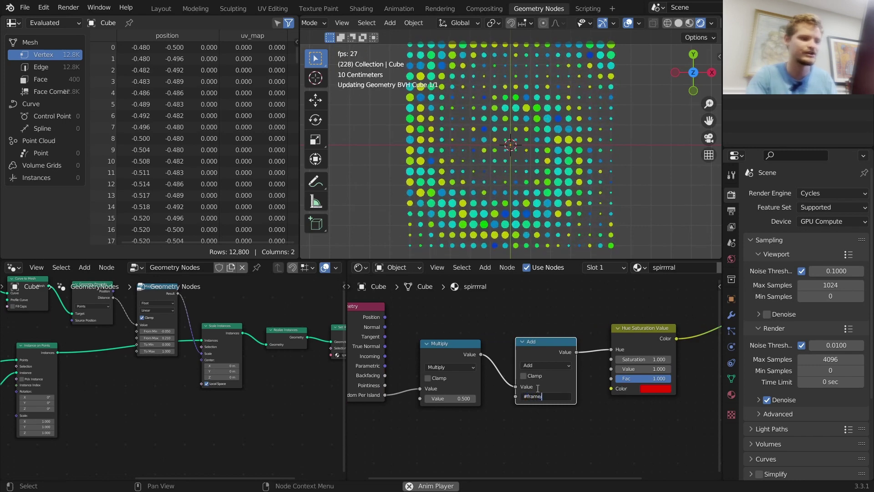
text(24)
key(Return)
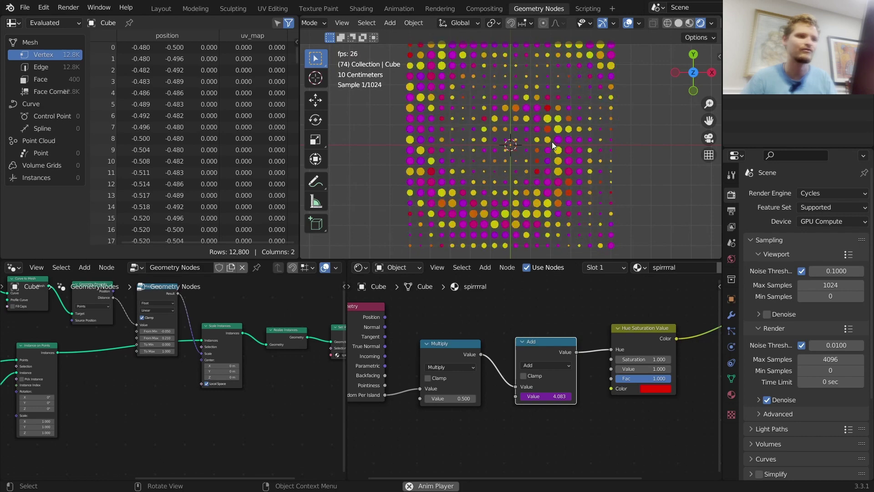
Step: Try a value of 4 in the Multiply node after Scene Time and undo the change
middle_drag(117, 400, 188, 414)
scroll(217, 399, up, 4)
double_click(231, 401)
text(4)
key(Return)
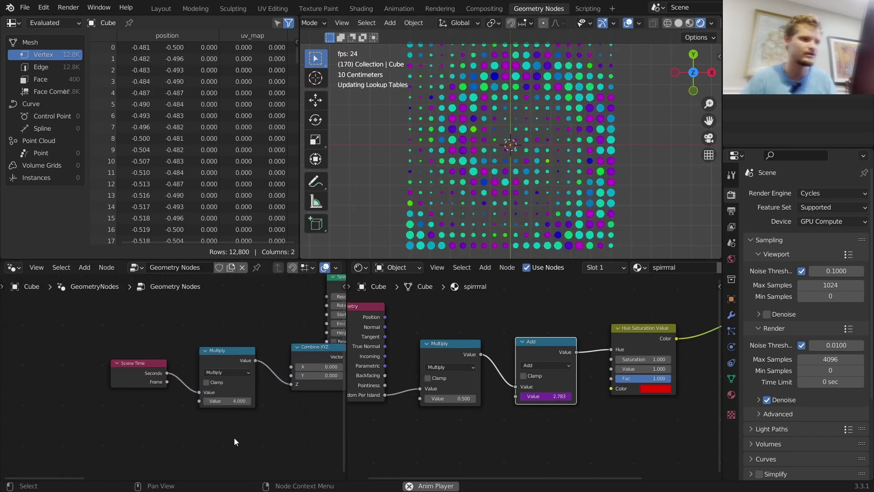
key(ctrl+z)
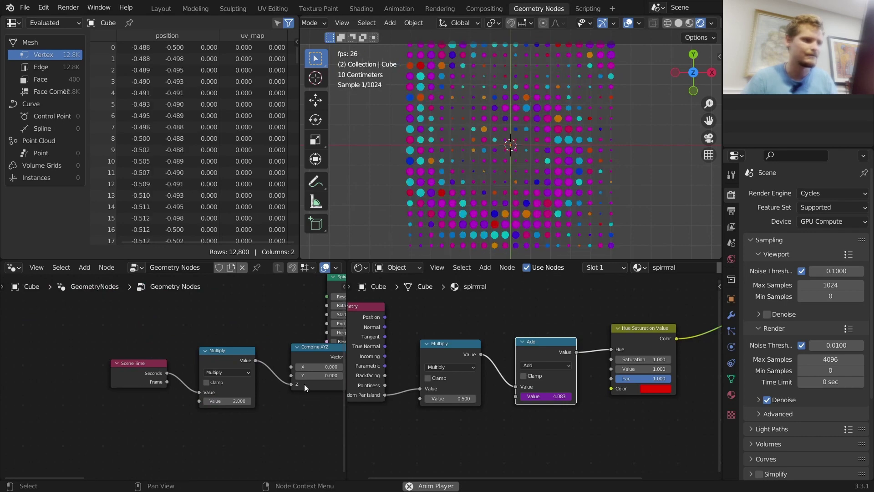
Step: Set the Grid node's Vertices X and Vertices Y to 30
middle_drag(304, 384, 166, 393)
click(251, 426)
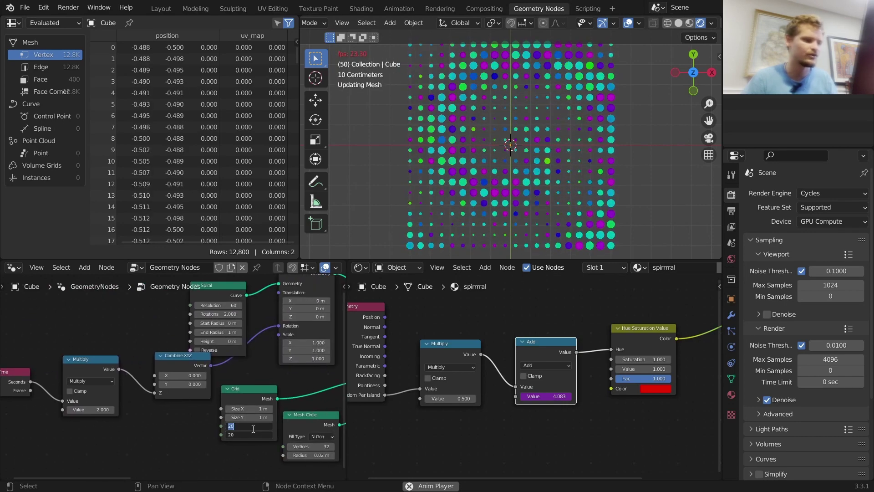
text(30)
key(Return)
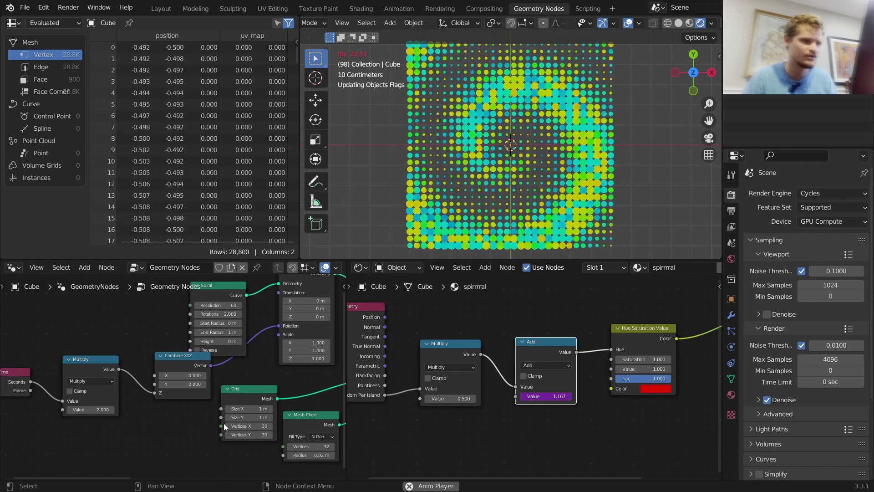
Step: Set the Mesh Circle node's radius to 0.015 m
scroll(282, 433, up, 3)
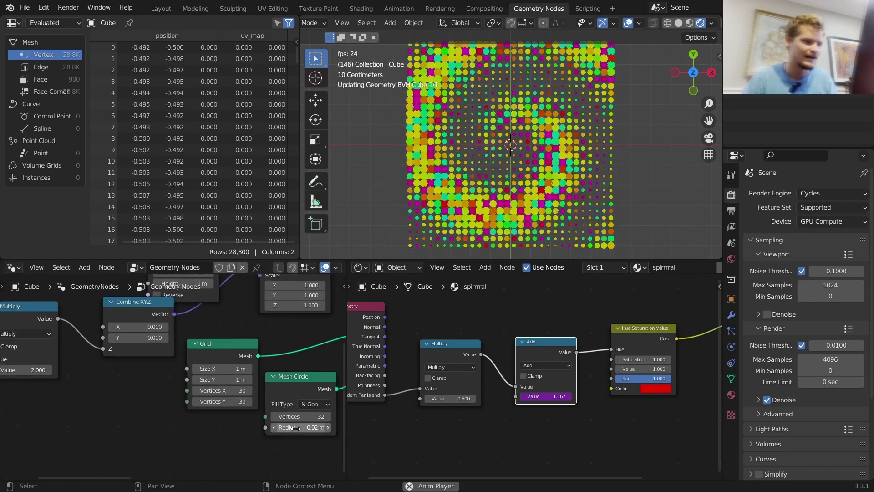
click(296, 428)
text(.015)
key(Return)
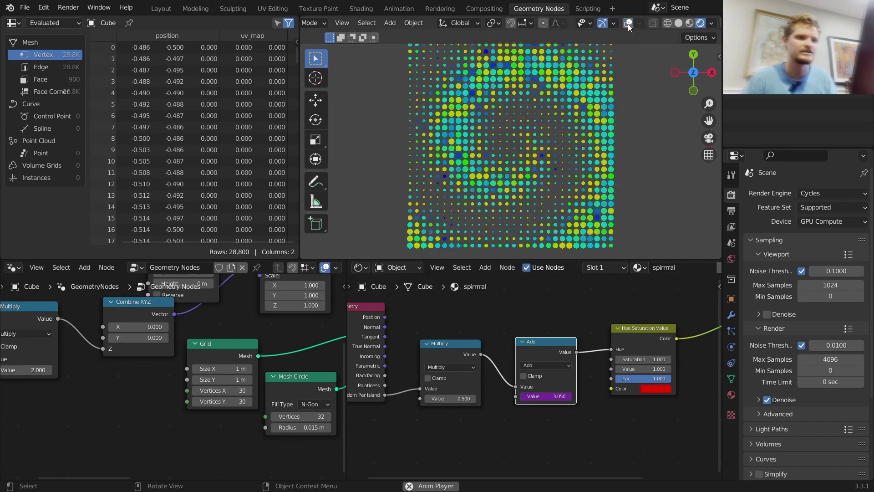
Step: Darken the World background color to a near-black grey with a brightness value of 0.018
click(731, 258)
click(829, 264)
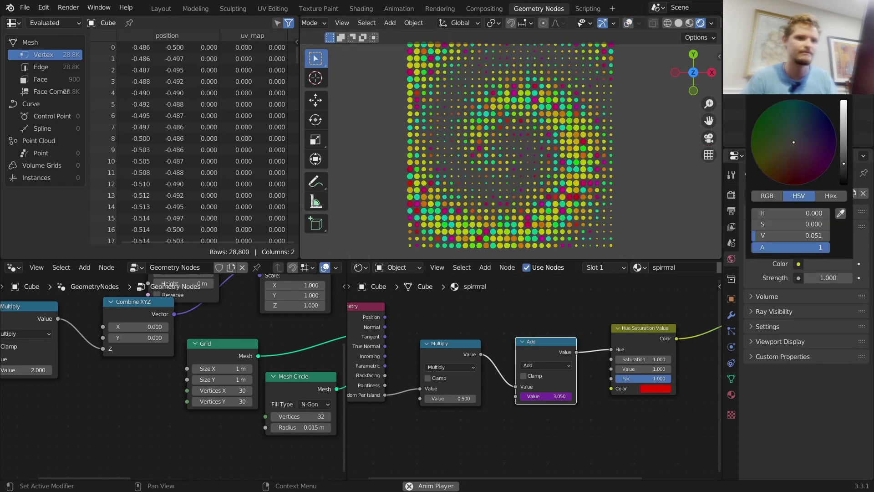
drag(774, 235, 756, 235)
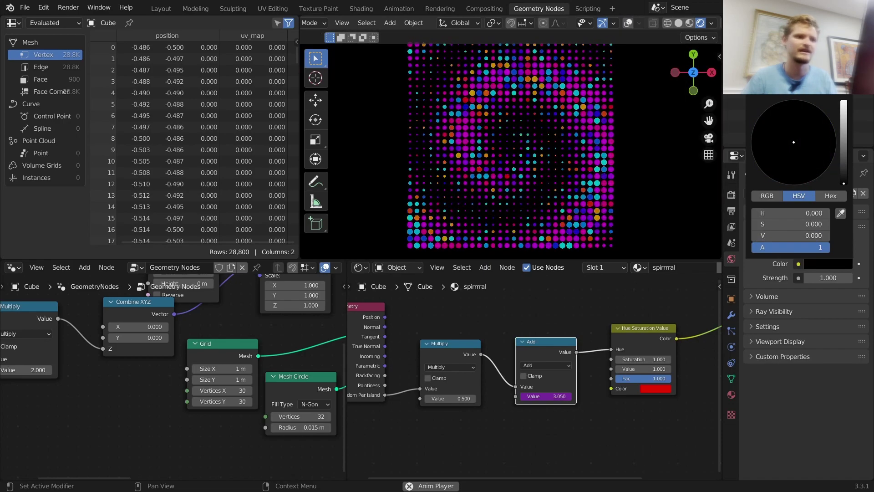
drag(844, 183, 844, 173)
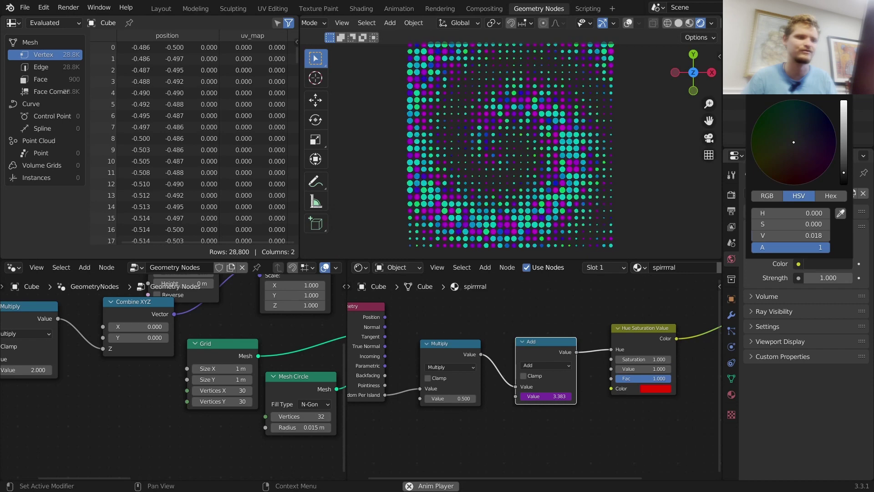
Step: Look through the camera, zero its X and Y location and all rotations, and set its Z location to 2.82 m
click(708, 138)
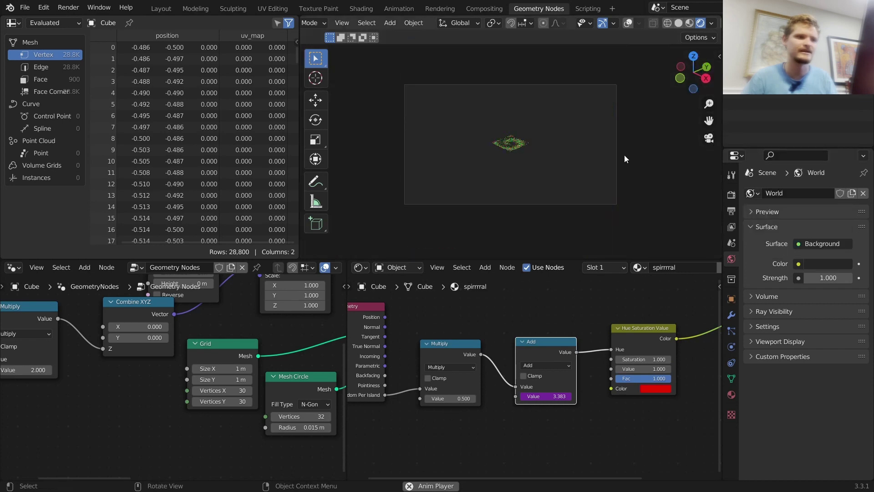
drag(655, 227, 553, 147)
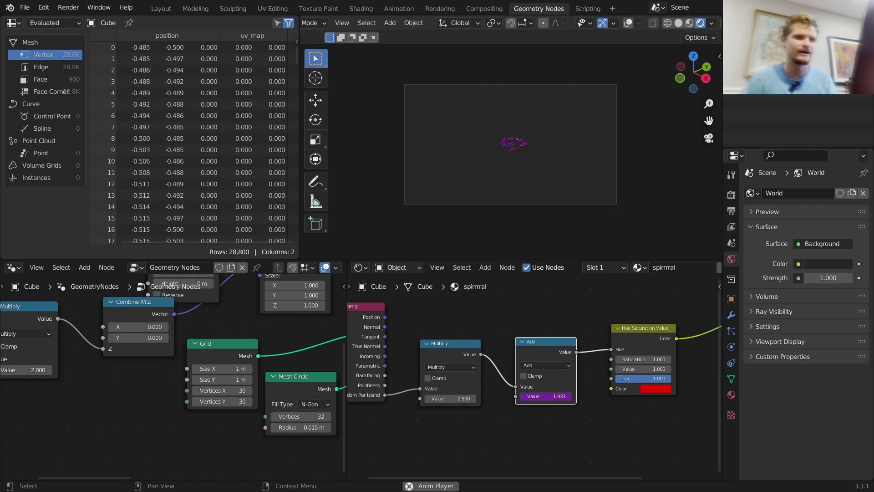
click(616, 123)
key(n)
drag(658, 81, 663, 150)
text(0)
key(Return)
text(0)
key(Return)
drag(657, 104, 702, 103)
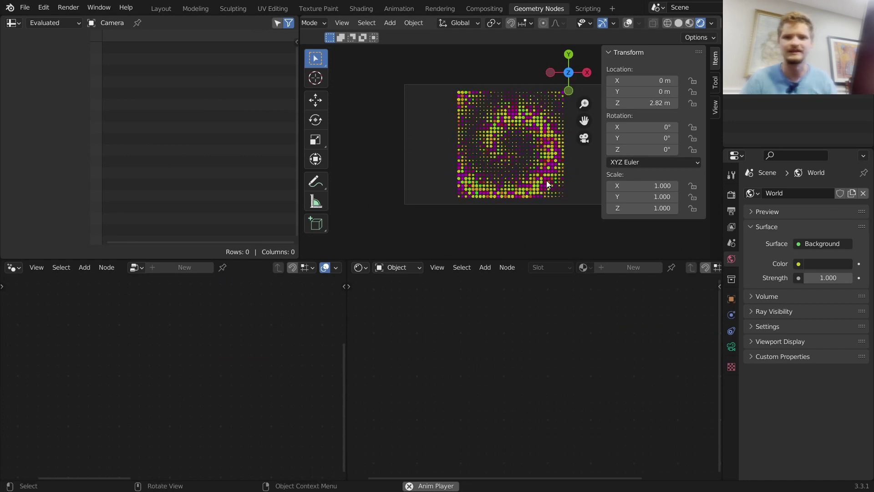